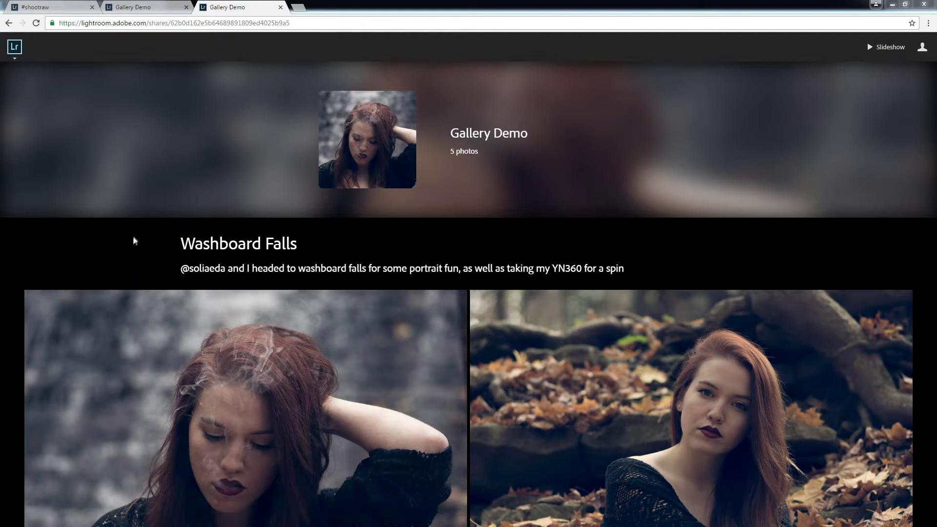
Step: Split the two Washboard Falls photos into separate sections in the share editor
{"action": "scroll", "coordinate": [190, 211], "scroll_direction": "down", "scroll_amount": 15}
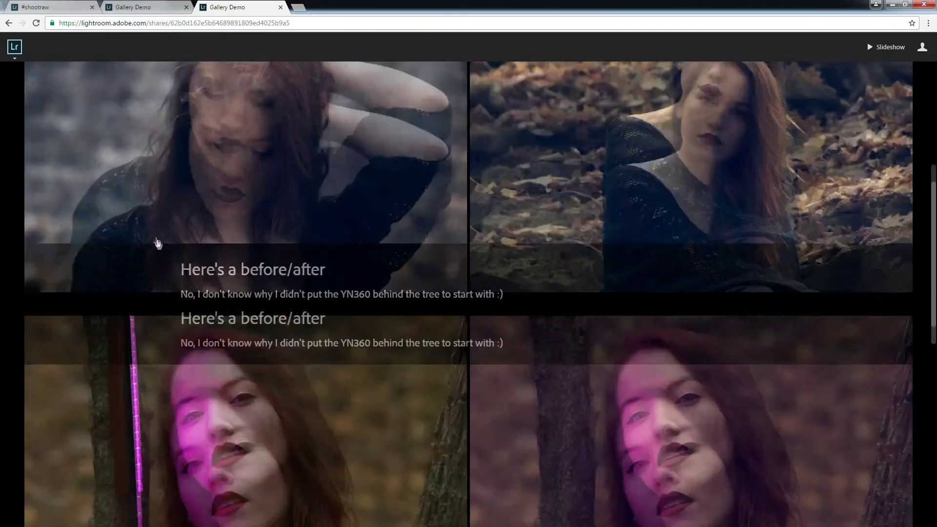
{"action": "scroll", "coordinate": [142, 278], "scroll_direction": "up", "scroll_amount": 15}
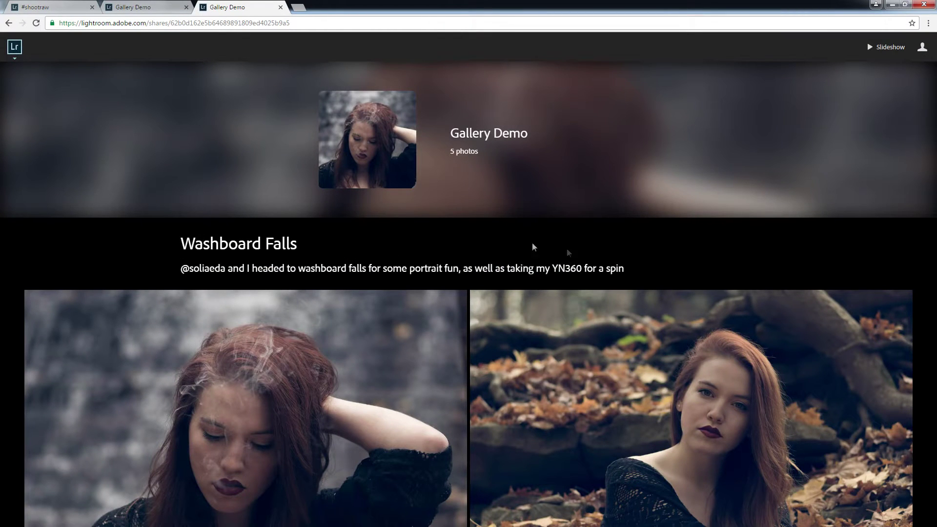
{"action": "scroll", "coordinate": [533, 247], "scroll_direction": "down", "scroll_amount": 7}
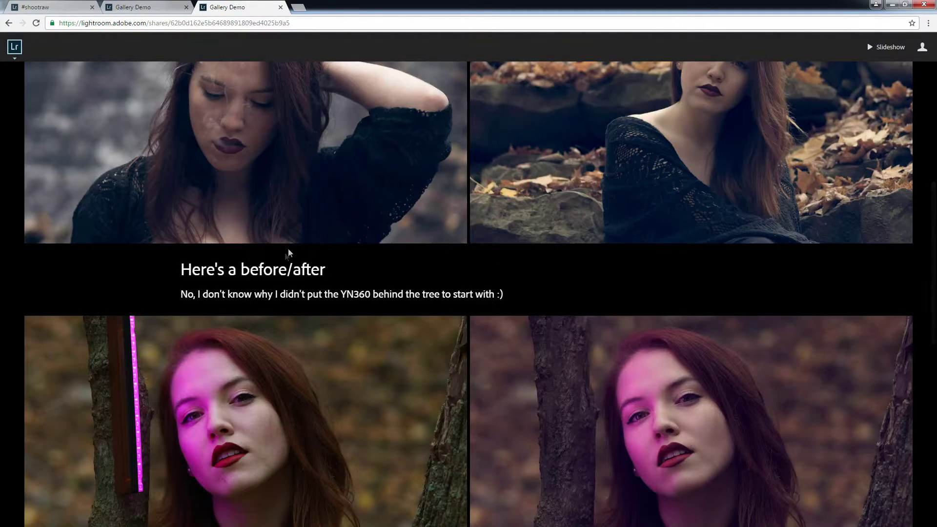
{"action": "scroll", "coordinate": [287, 254], "scroll_direction": "down", "scroll_amount": 8}
{"action": "scroll", "coordinate": [457, 333], "scroll_direction": "down", "scroll_amount": 3}
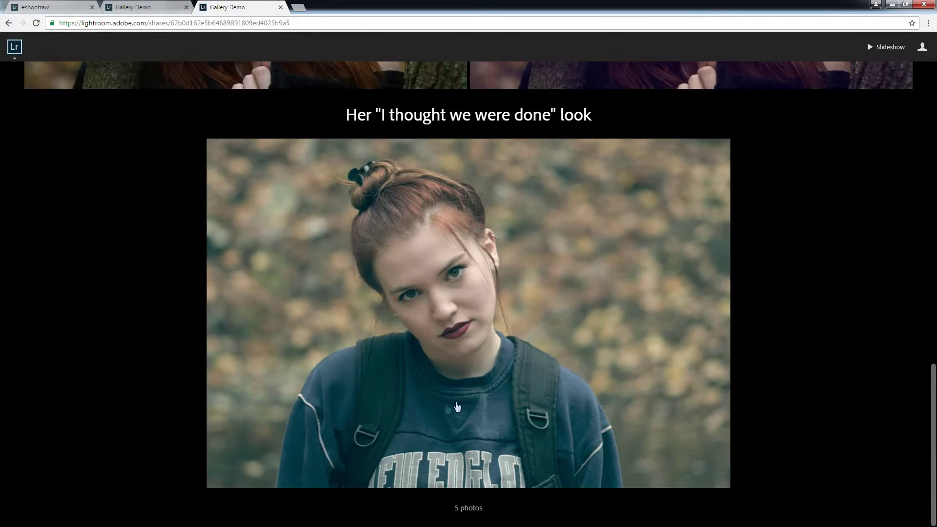
{"action": "scroll", "coordinate": [765, 301], "scroll_direction": "up", "scroll_amount": 18}
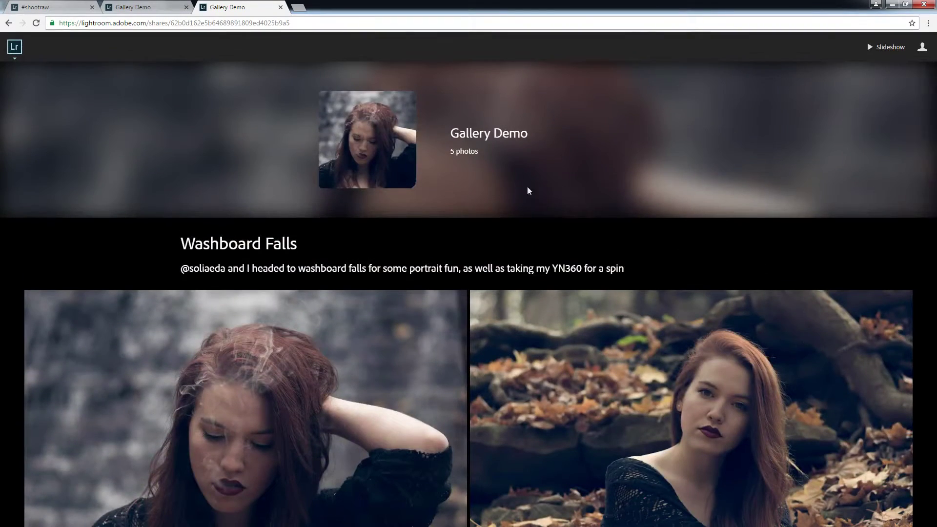
{"action": "left_click", "coordinate": [132, 7]}
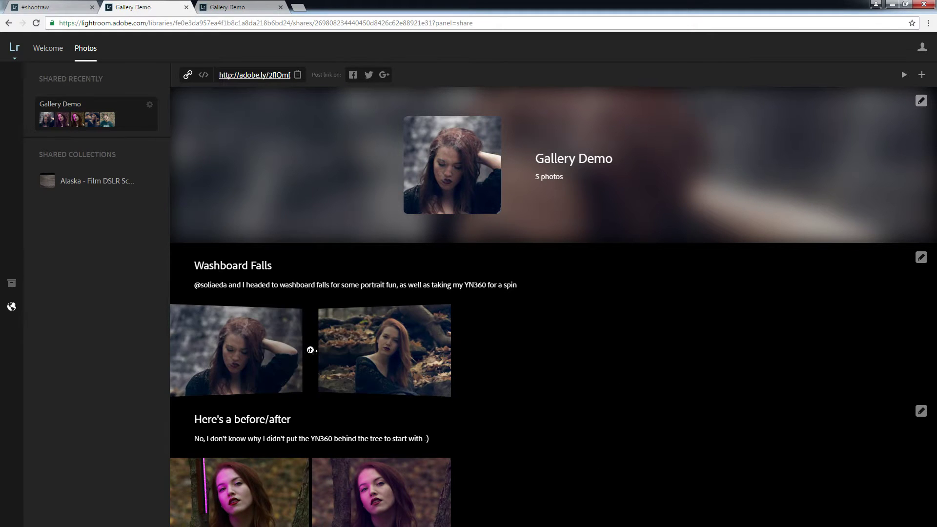
{"action": "left_click", "coordinate": [312, 351]}
{"action": "scroll", "coordinate": [299, 331], "scroll_direction": "down", "scroll_amount": 3}
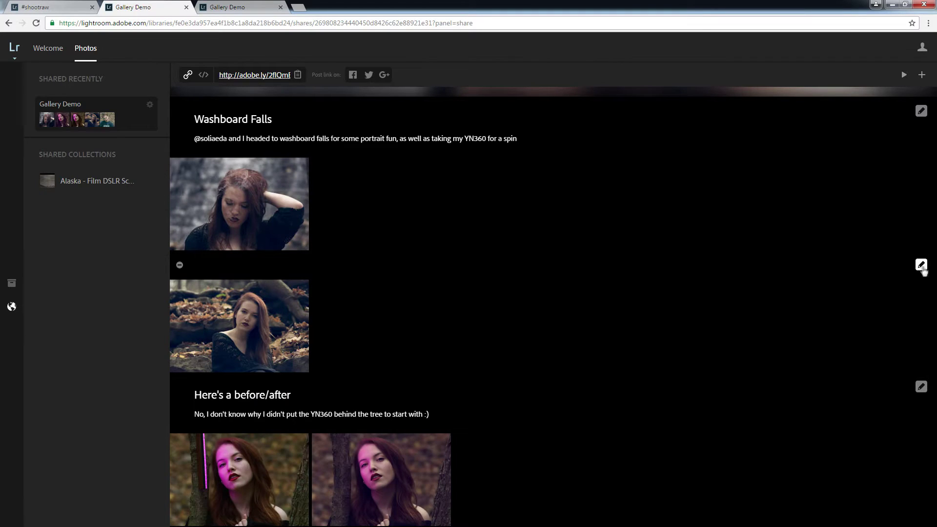
Step: Give the new second section the heading 'Title'
{"action": "left_click", "coordinate": [921, 265]}
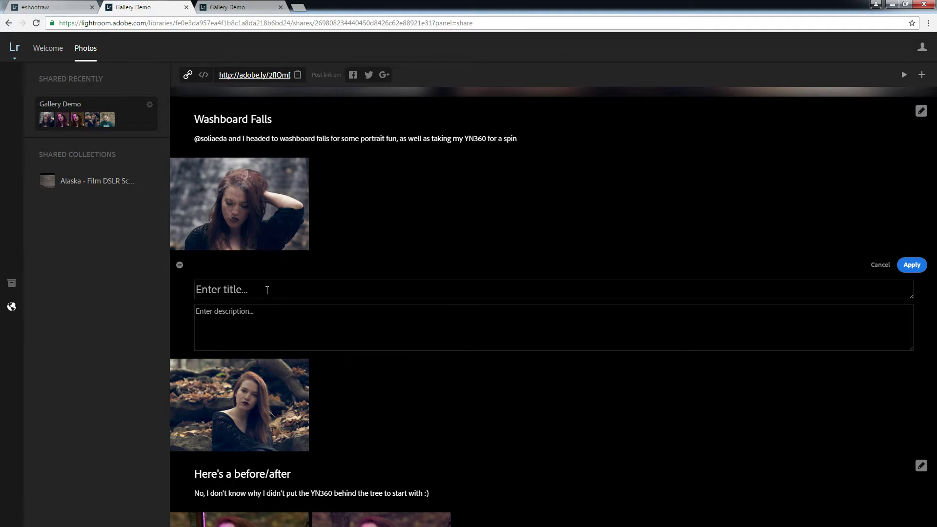
{"action": "type", "text": "Title"}
{"action": "left_click", "coordinate": [912, 265]}
Step: Preview the public gallery page, then return to the share editor
{"action": "left_click", "coordinate": [252, 9]}
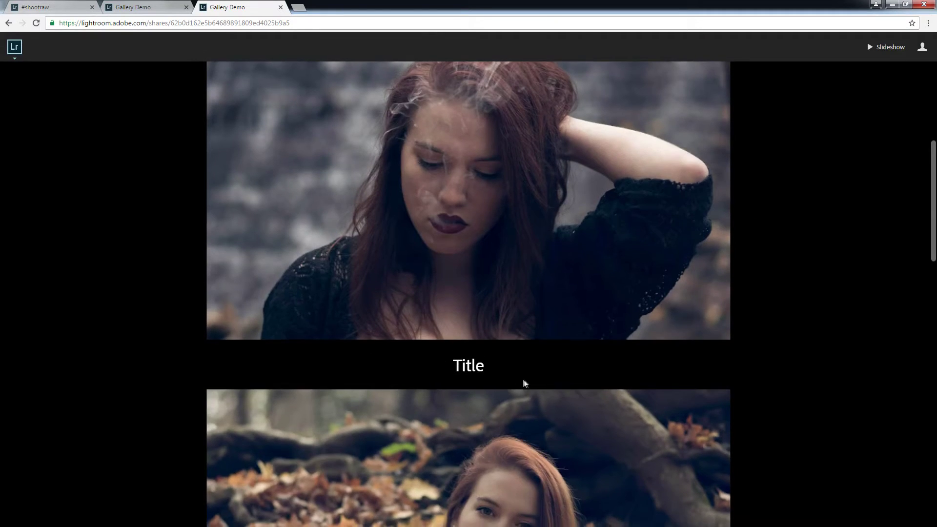
{"action": "scroll", "coordinate": [525, 384], "scroll_direction": "up", "scroll_amount": 6}
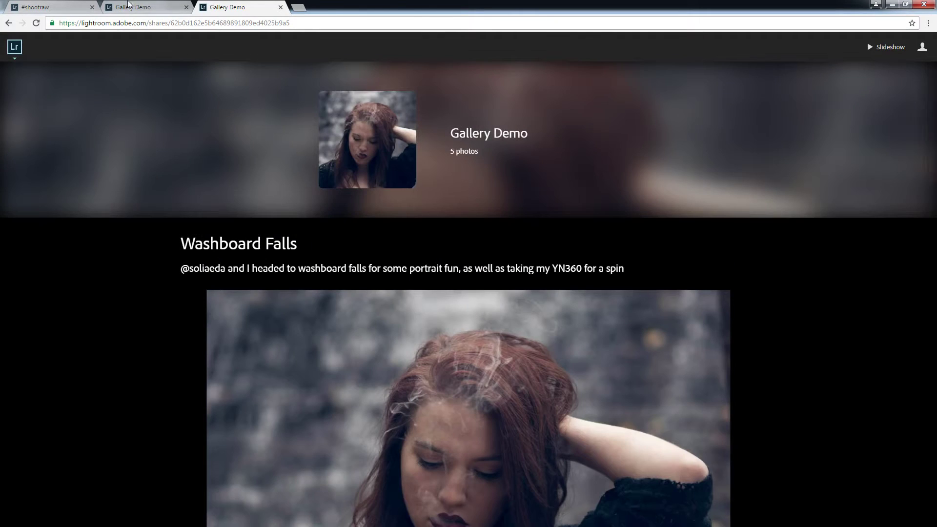
{"action": "left_click", "coordinate": [130, 4]}
{"action": "scroll", "coordinate": [450, 237], "scroll_direction": "down", "scroll_amount": 4}
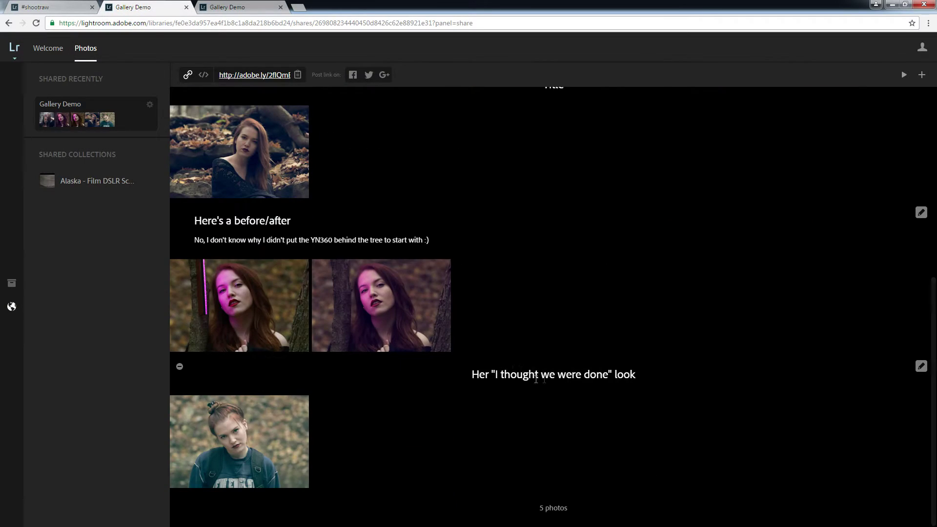
{"action": "scroll", "coordinate": [536, 380], "scroll_direction": "up", "scroll_amount": 6}
{"action": "scroll", "coordinate": [537, 352], "scroll_direction": "down", "scroll_amount": 6}
{"action": "scroll", "coordinate": [506, 371], "scroll_direction": "up", "scroll_amount": 6}
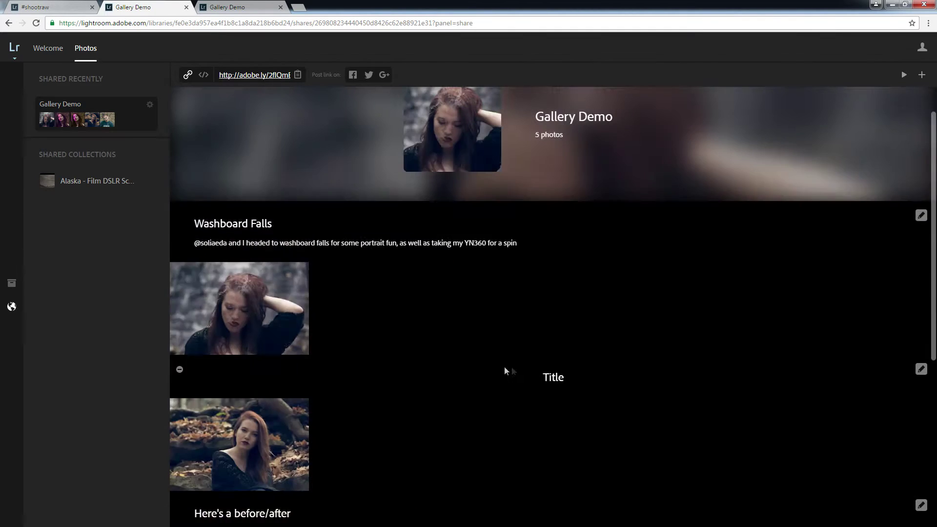
{"action": "scroll", "coordinate": [505, 371], "scroll_direction": "up", "scroll_amount": 1}
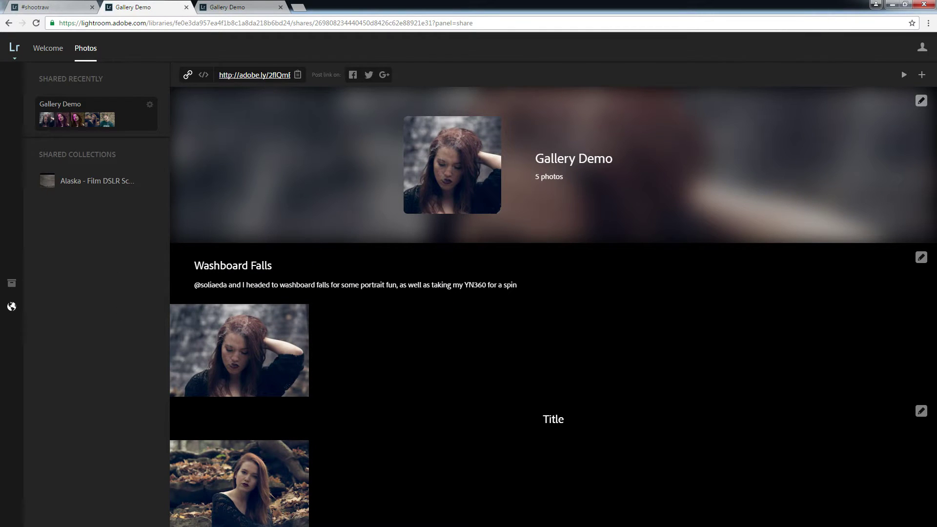
{"action": "key", "text": "alt+Tab"}
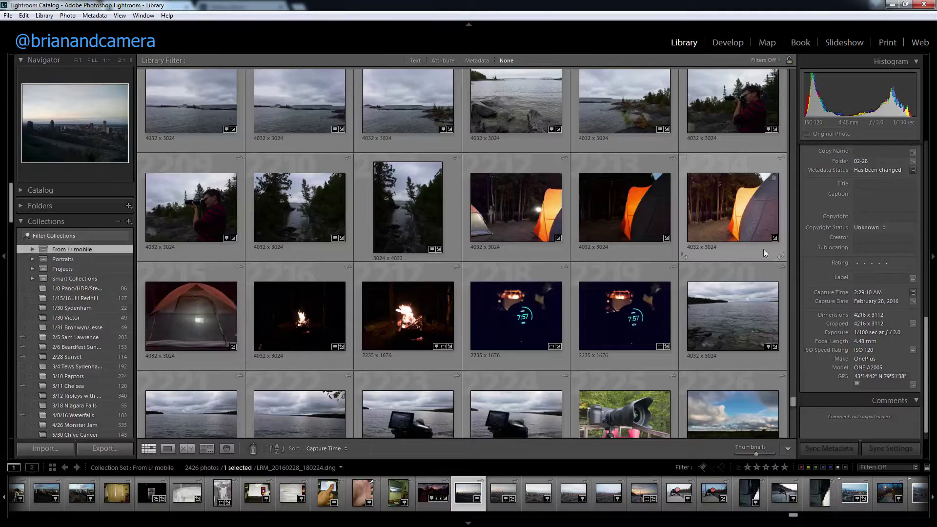
Step: Expand From Lr mobile and show the 180 photos of the #shootraw collection
{"action": "left_click", "coordinate": [32, 250]}
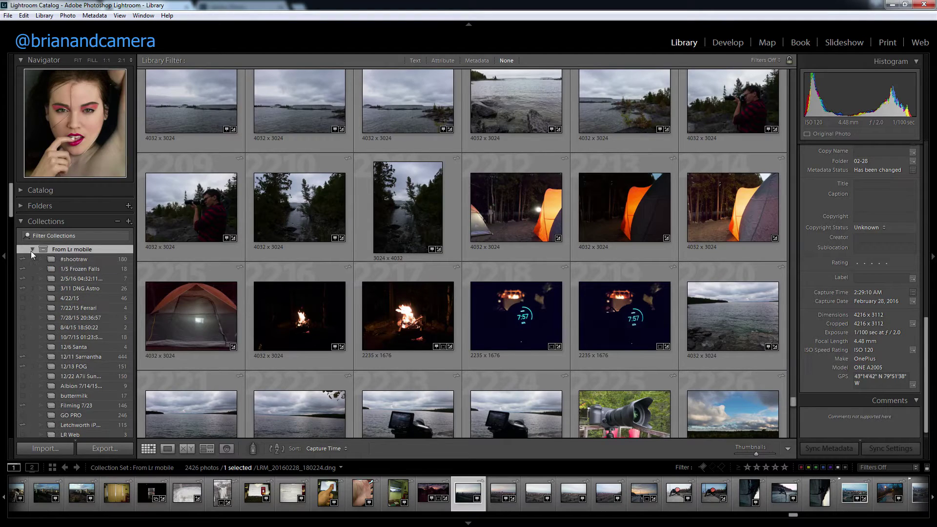
{"action": "left_click", "coordinate": [67, 261]}
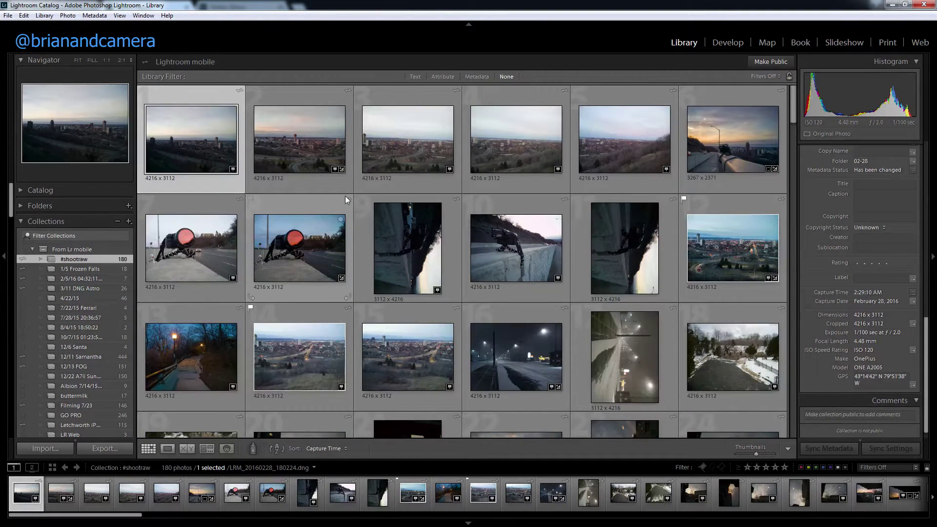
{"action": "scroll", "coordinate": [426, 207], "scroll_direction": "down", "scroll_amount": 6}
{"action": "scroll", "coordinate": [426, 207], "scroll_direction": "up", "scroll_amount": 8}
Step: Add the tripod camera, sunset railing and city overview photos to the selection
{"action": "left_click", "coordinate": [289, 239], "text": "ctrl"}
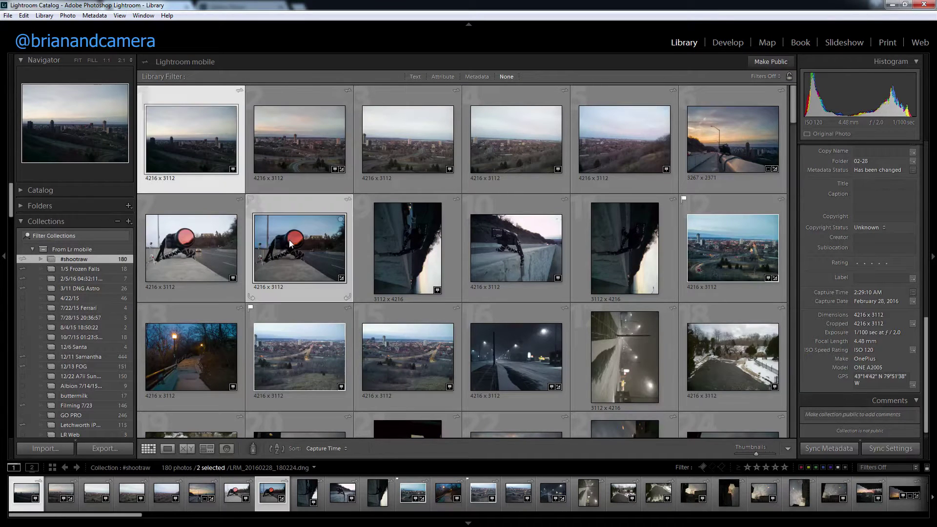
{"action": "left_click", "coordinate": [722, 139], "text": "ctrl"}
{"action": "left_click", "coordinate": [711, 251], "text": "ctrl"}
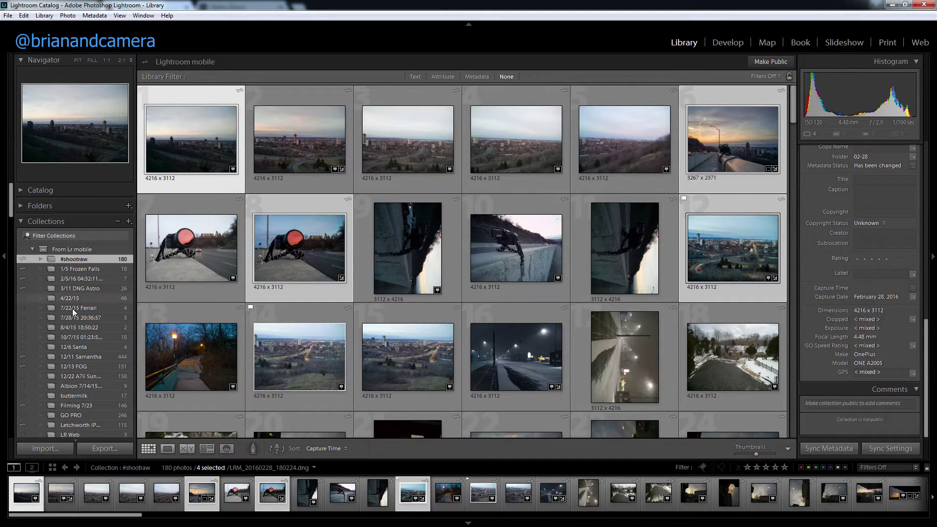
Step: Start a new collection named 'dfgdfg', try the collection-set option, then cancel
{"action": "left_click", "coordinate": [128, 221]}
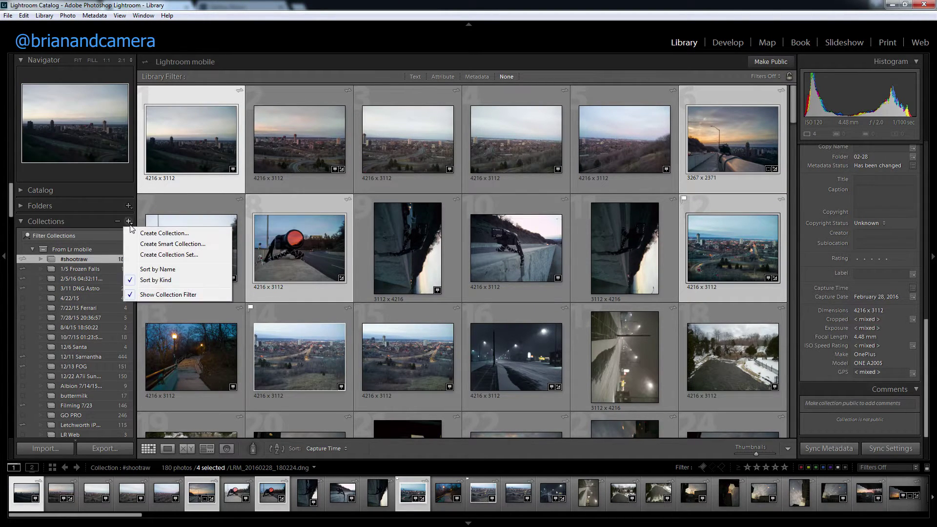
{"action": "left_click", "coordinate": [157, 234]}
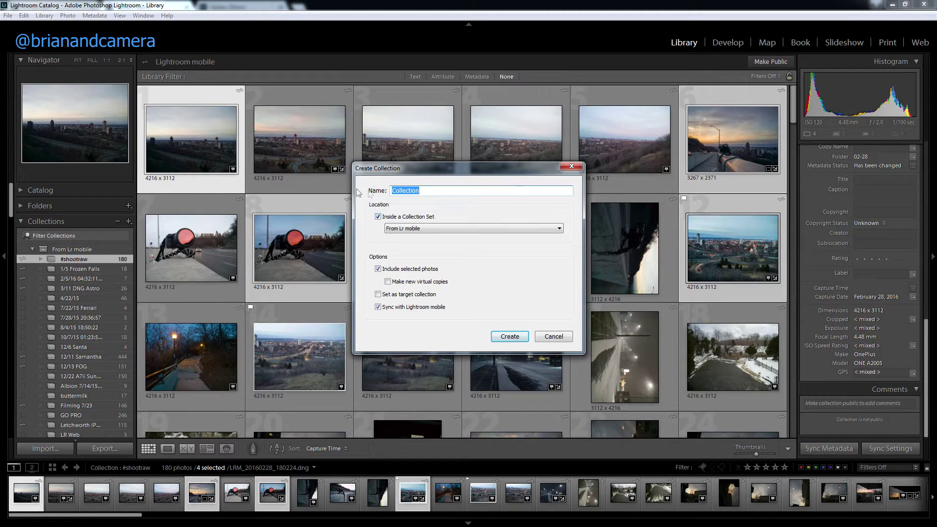
{"action": "type", "text": "dfgdfg"}
{"action": "left_click", "coordinate": [393, 219]}
{"action": "left_click", "coordinate": [408, 216]}
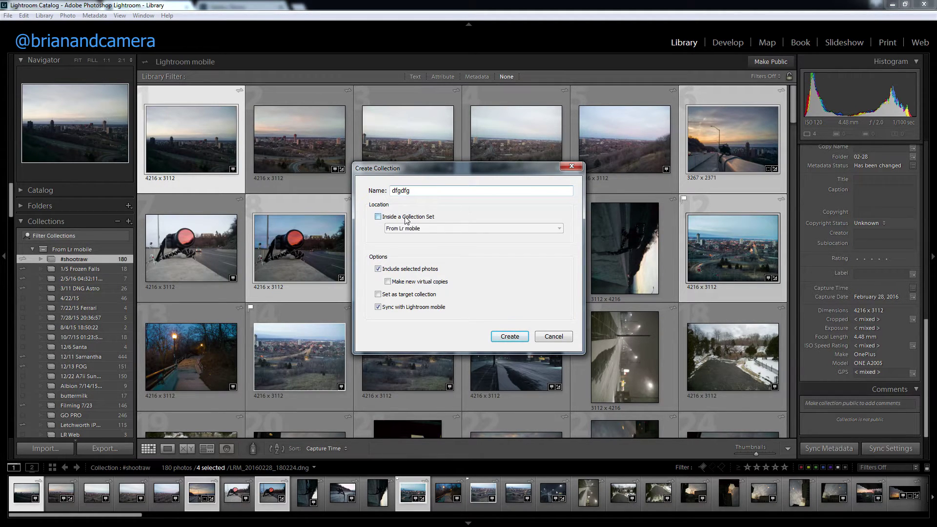
{"action": "left_click", "coordinate": [424, 228]}
{"action": "left_click", "coordinate": [388, 219]}
{"action": "left_click", "coordinate": [391, 217]}
{"action": "left_click", "coordinate": [553, 337]}
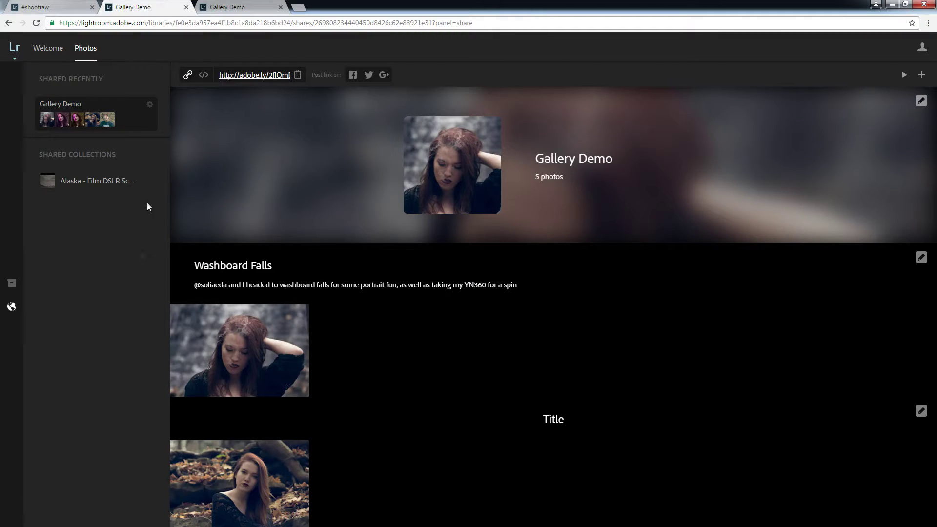
Step: In the #shootraw album, select 11 city, waterfall, bridge, Alaska and mountain photos
{"action": "left_click", "coordinate": [53, 6]}
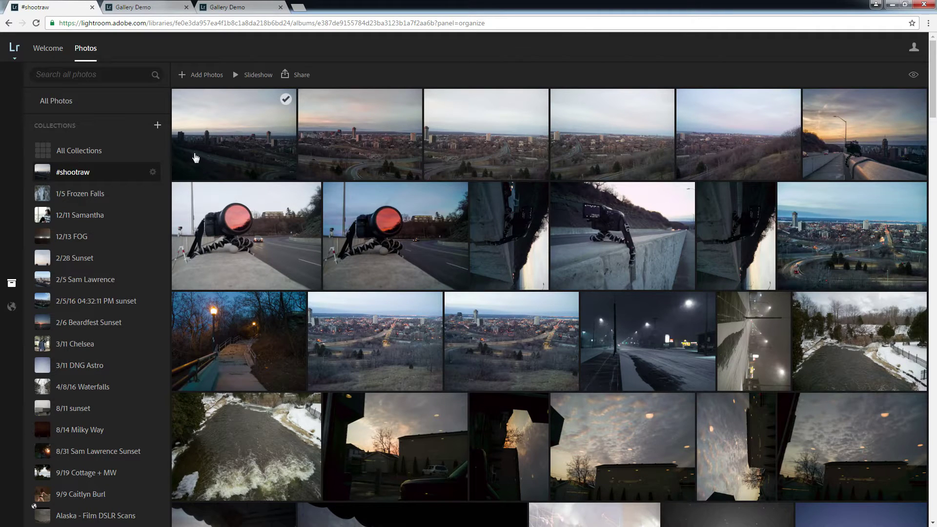
{"action": "left_click", "coordinate": [286, 100]}
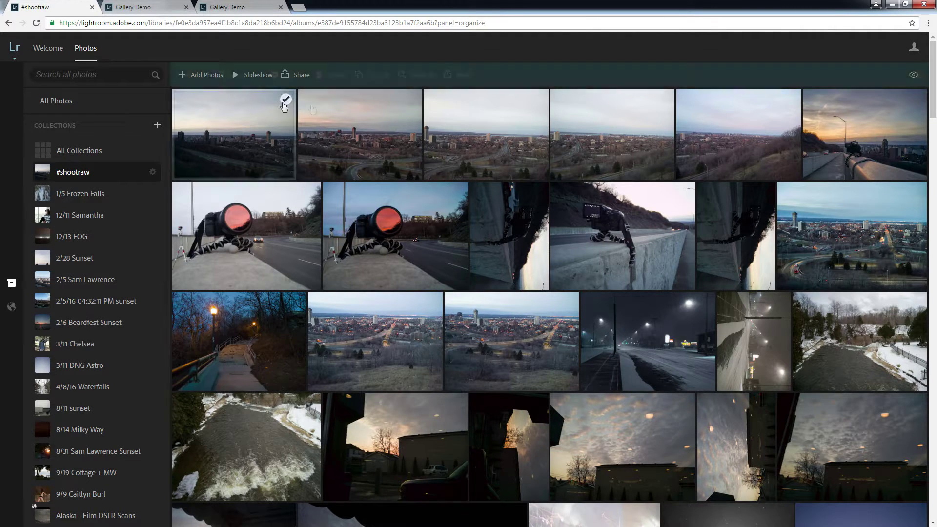
{"action": "left_click", "coordinate": [916, 102]}
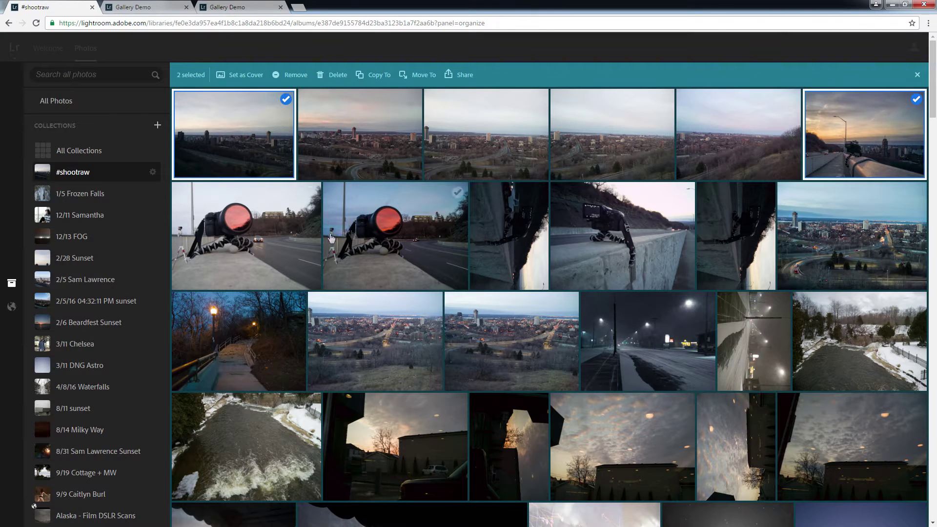
{"action": "left_click", "coordinate": [450, 200]}
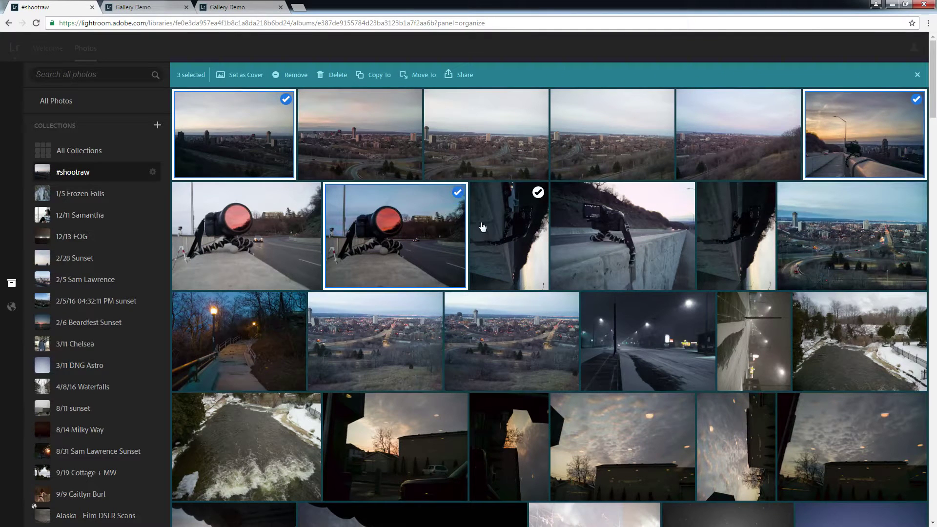
{"action": "left_click", "coordinate": [917, 194]}
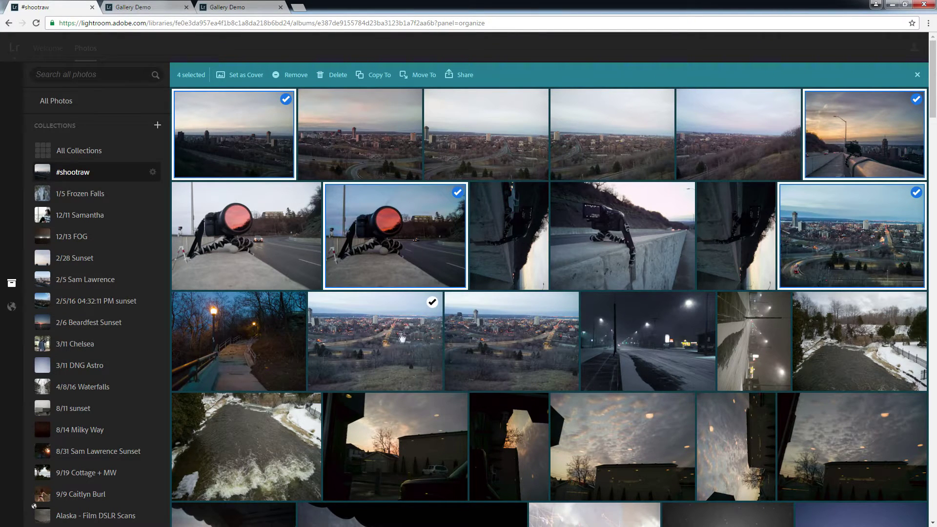
{"action": "scroll", "coordinate": [471, 336], "scroll_direction": "down", "scroll_amount": 10}
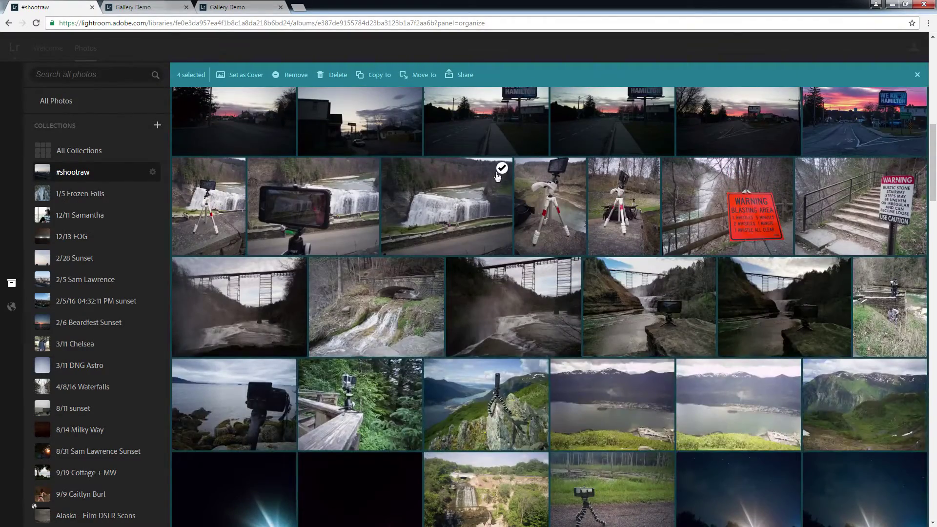
{"action": "left_click", "coordinate": [502, 171]}
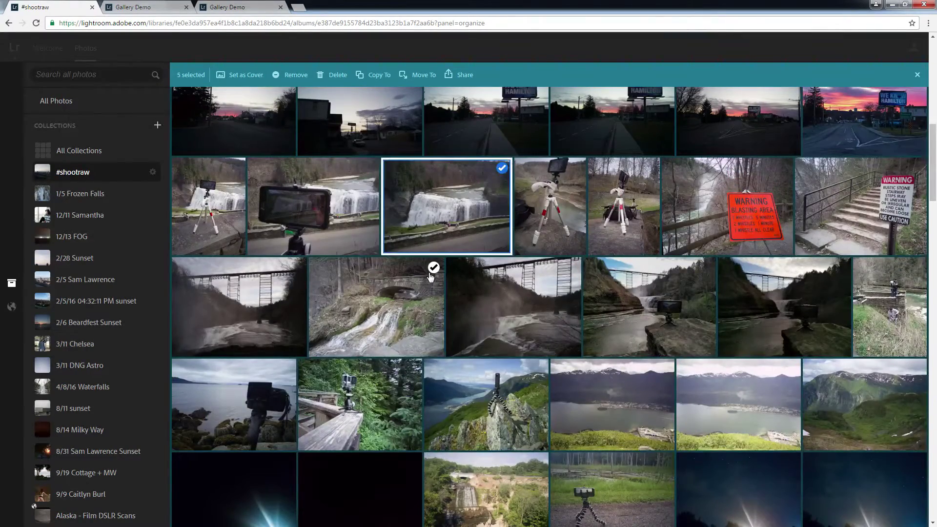
{"action": "left_click", "coordinate": [432, 269]}
{"action": "left_click", "coordinate": [703, 269]}
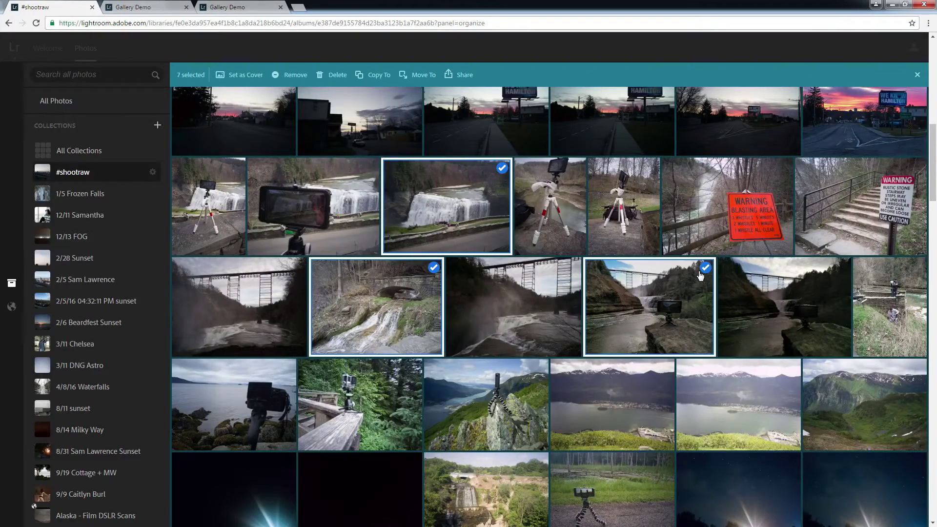
{"action": "scroll", "coordinate": [663, 291], "scroll_direction": "down", "scroll_amount": 2}
{"action": "scroll", "coordinate": [663, 292], "scroll_direction": "down", "scroll_amount": 3}
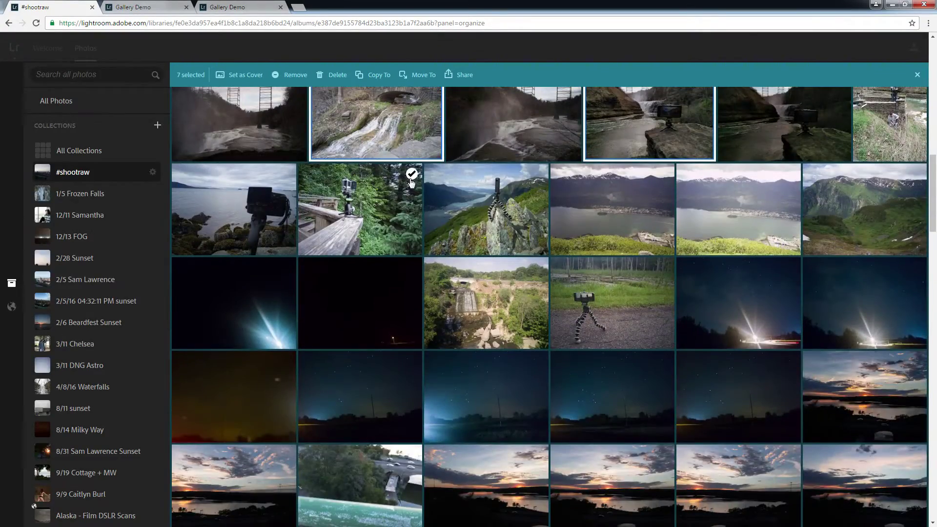
{"action": "left_click", "coordinate": [413, 175]}
{"action": "left_click", "coordinate": [537, 173]}
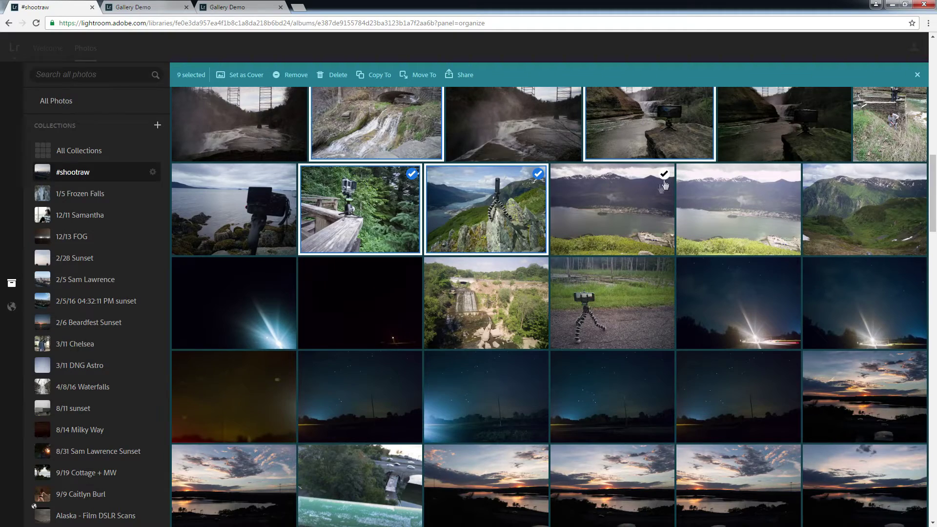
{"action": "left_click", "coordinate": [916, 174]}
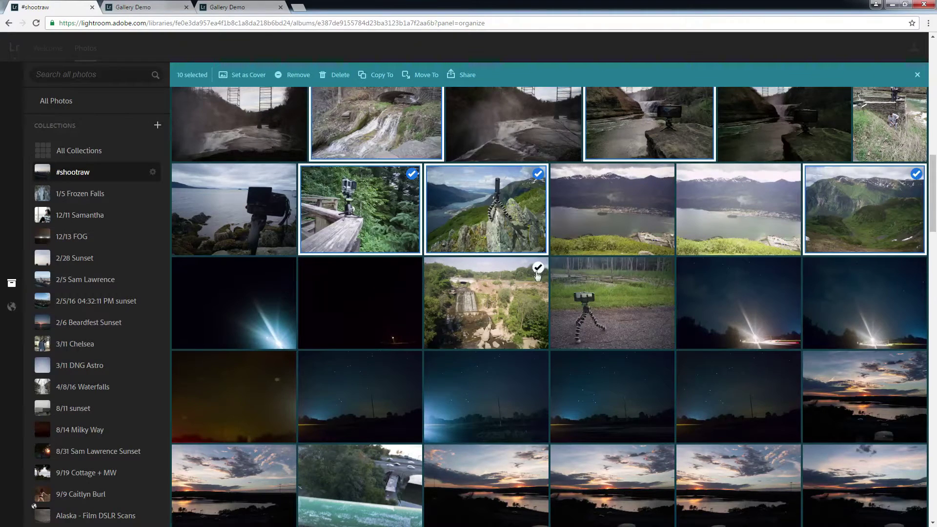
{"action": "left_click", "coordinate": [663, 174]}
Step: Add nine sunset, tent, watch, tower, lake and stream photos, reaching 20 for sharing
{"action": "scroll", "coordinate": [592, 245], "scroll_direction": "down", "scroll_amount": 5}
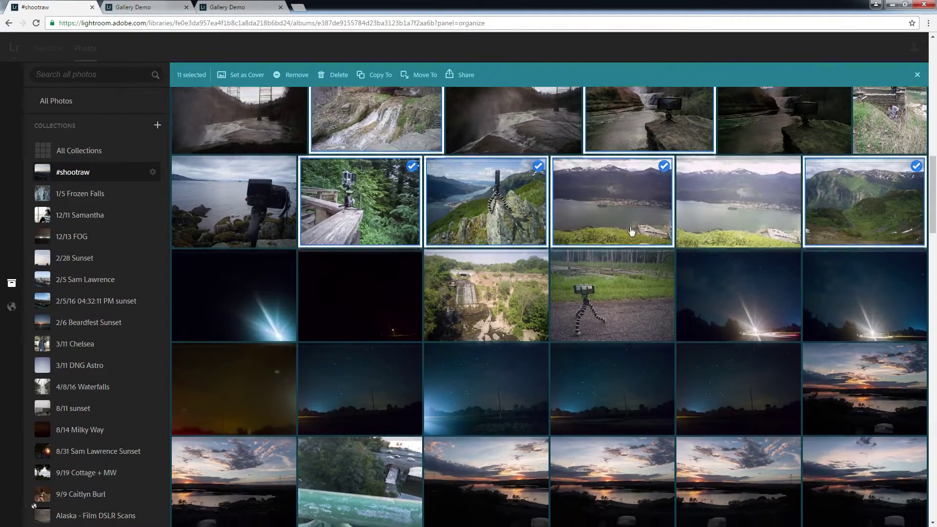
{"action": "scroll", "coordinate": [592, 245], "scroll_direction": "down", "scroll_amount": 3}
{"action": "left_click", "coordinate": [490, 228]}
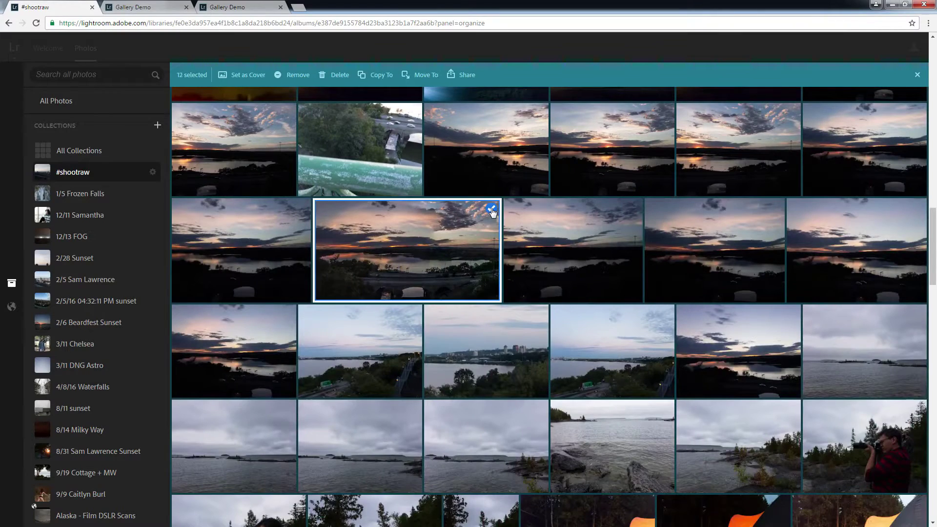
{"action": "scroll", "coordinate": [415, 212], "scroll_direction": "down", "scroll_amount": 1}
{"action": "scroll", "coordinate": [482, 229], "scroll_direction": "down", "scroll_amount": 6}
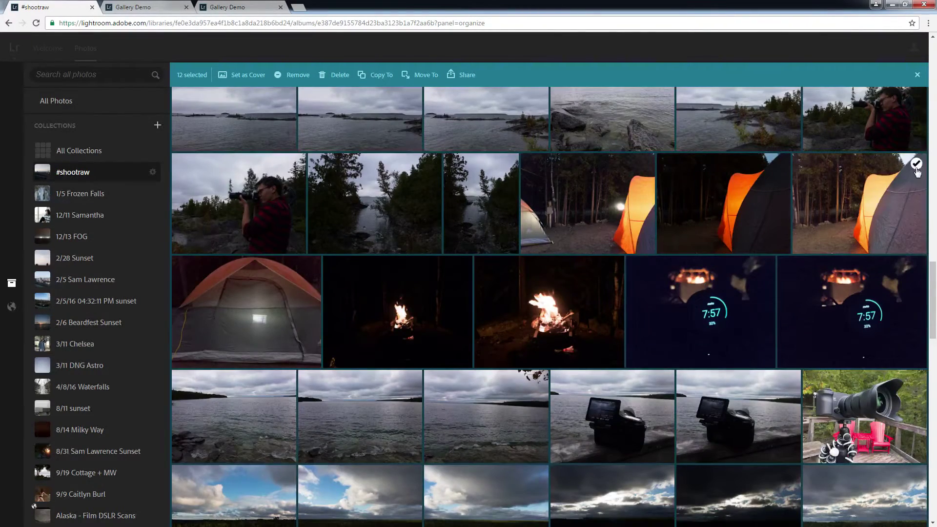
{"action": "left_click", "coordinate": [915, 167]}
{"action": "left_click", "coordinate": [918, 269]}
{"action": "scroll", "coordinate": [920, 271], "scroll_direction": "down", "scroll_amount": 3}
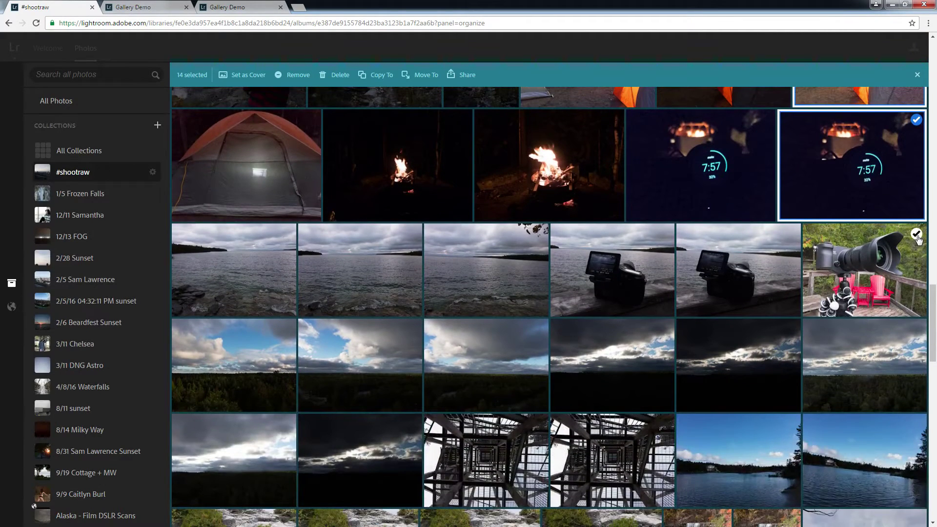
{"action": "left_click", "coordinate": [917, 235]}
{"action": "left_click", "coordinate": [664, 424]}
{"action": "scroll", "coordinate": [644, 386], "scroll_direction": "down", "scroll_amount": 3}
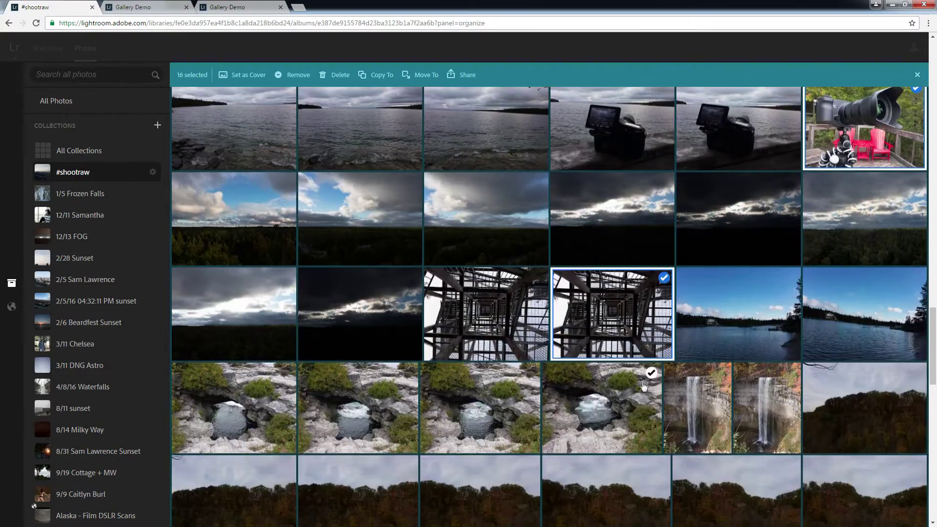
{"action": "scroll", "coordinate": [643, 387], "scroll_direction": "down", "scroll_amount": 2}
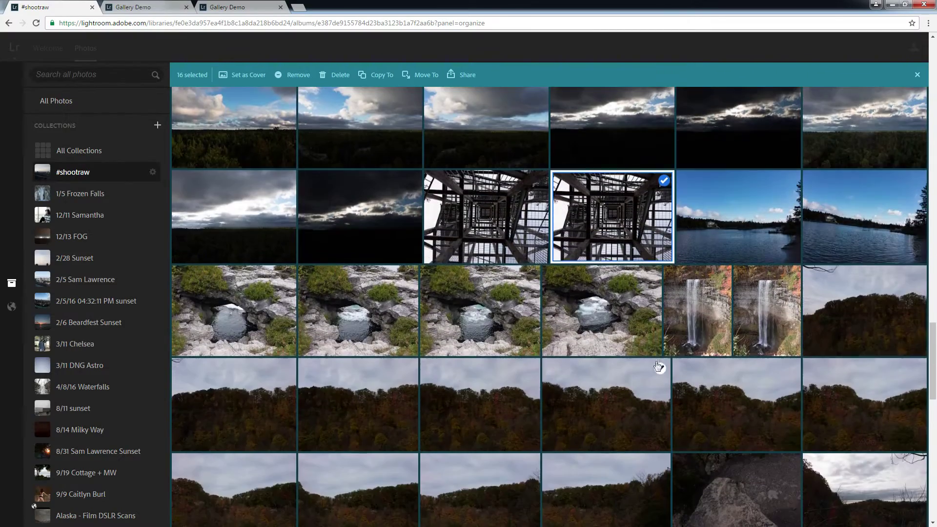
{"action": "left_click", "coordinate": [917, 91]}
{"action": "left_click", "coordinate": [789, 181]}
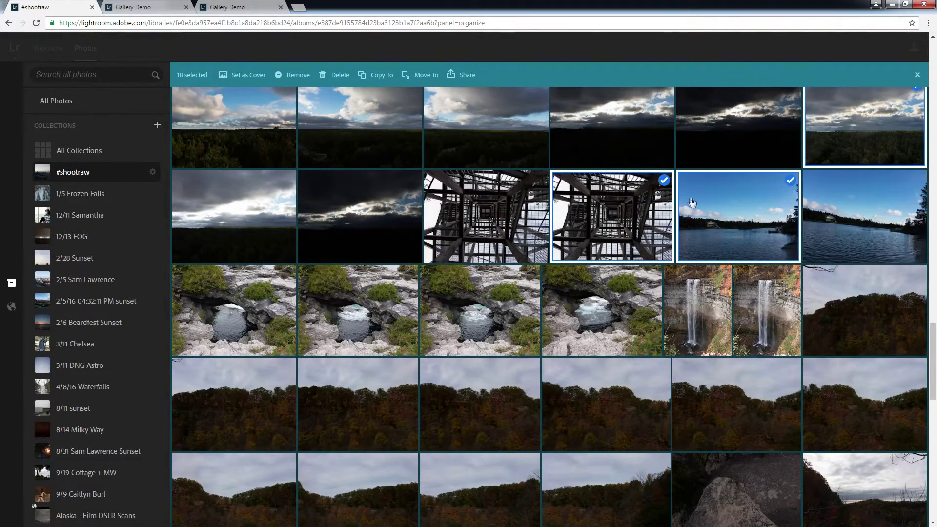
{"action": "left_click", "coordinate": [772, 285]}
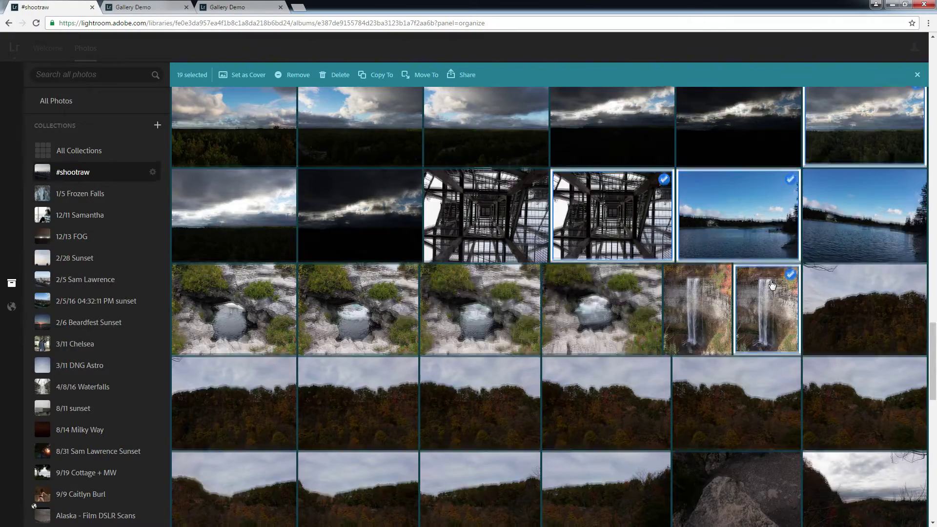
{"action": "scroll", "coordinate": [771, 285], "scroll_direction": "down", "scroll_amount": 5}
{"action": "scroll", "coordinate": [769, 283], "scroll_direction": "down", "scroll_amount": 6}
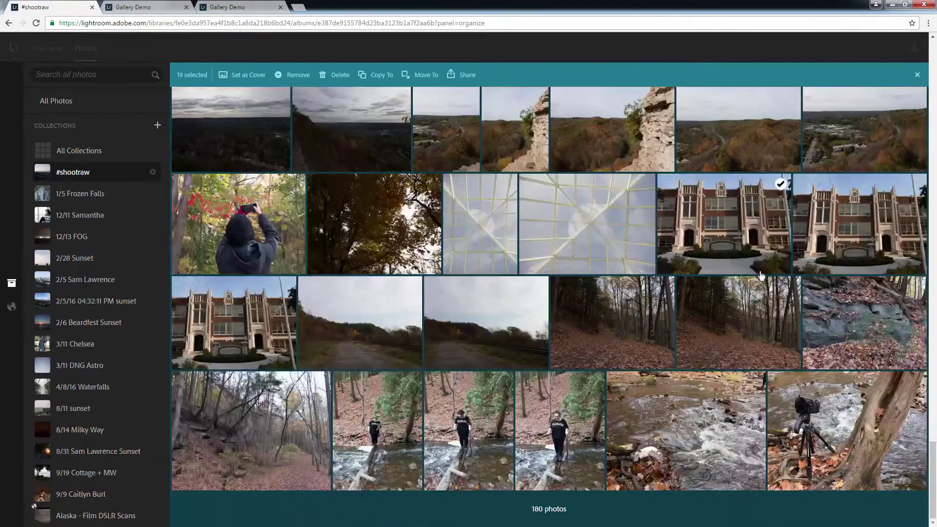
{"action": "left_click", "coordinate": [919, 385]}
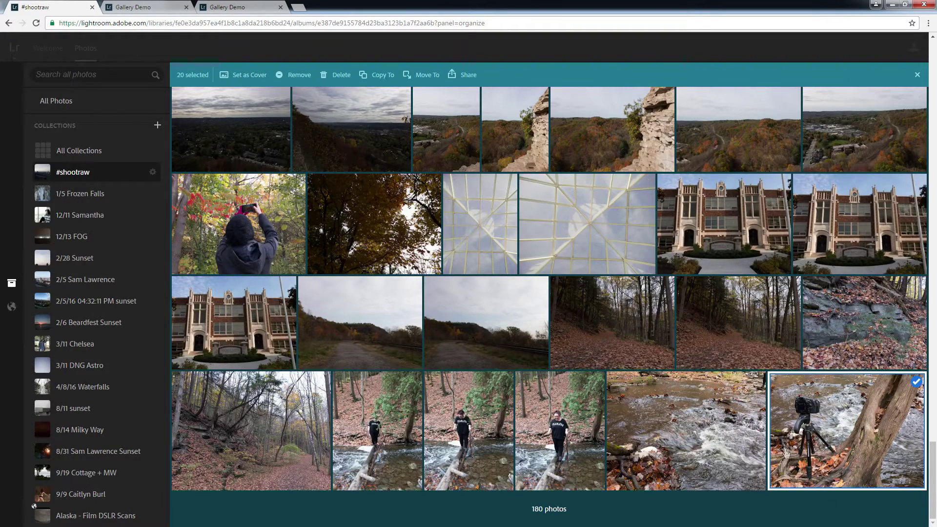
{"action": "left_click", "coordinate": [462, 78]}
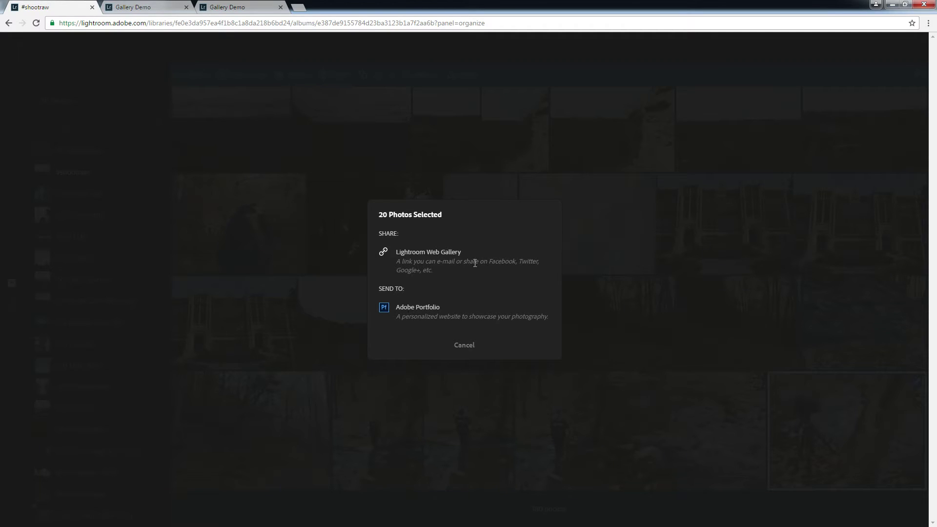
Step: Save a web gallery 'Test - phone raw' with a sunset cover, downloads and metadata on
{"action": "left_click", "coordinate": [416, 256]}
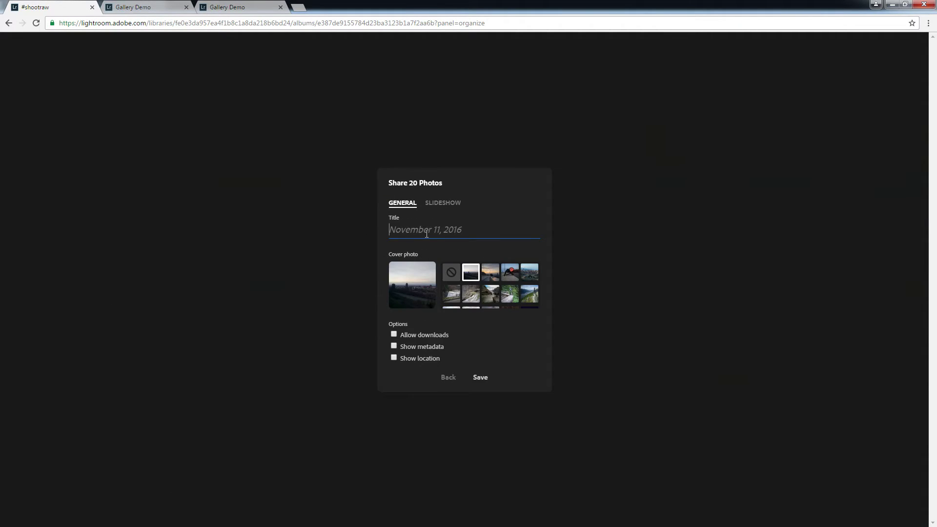
{"action": "type", "text": "Test - phone raw"}
{"action": "left_click", "coordinate": [491, 274]}
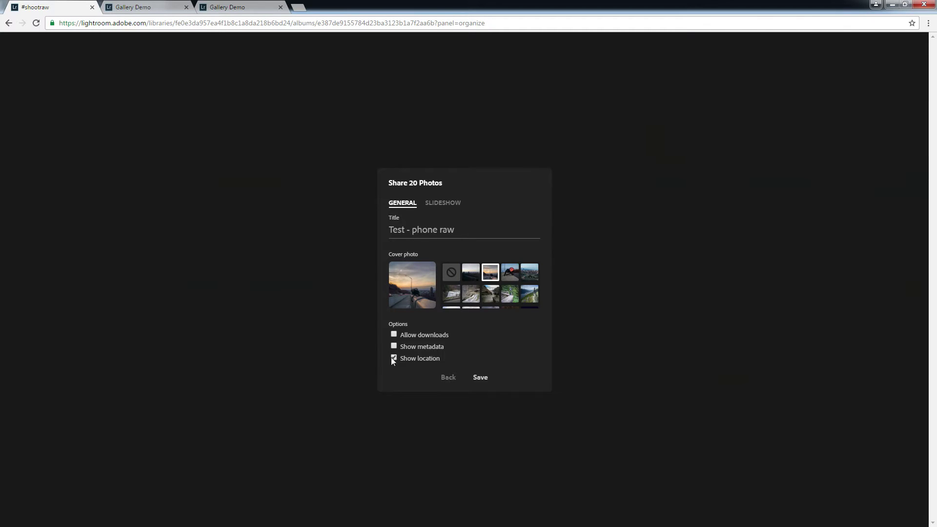
{"action": "left_click", "coordinate": [394, 346]}
{"action": "left_click", "coordinate": [392, 334]}
{"action": "left_click", "coordinate": [484, 379]}
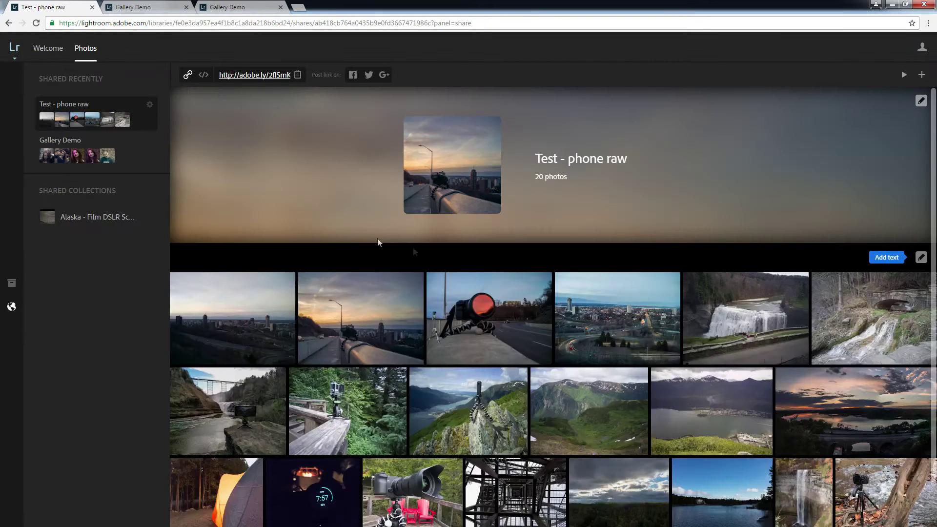
Step: Insert section breaks after the city, waterfall, Alaska lake, sunset and blue lake photos
{"action": "scroll", "coordinate": [441, 261], "scroll_direction": "down", "scroll_amount": 1}
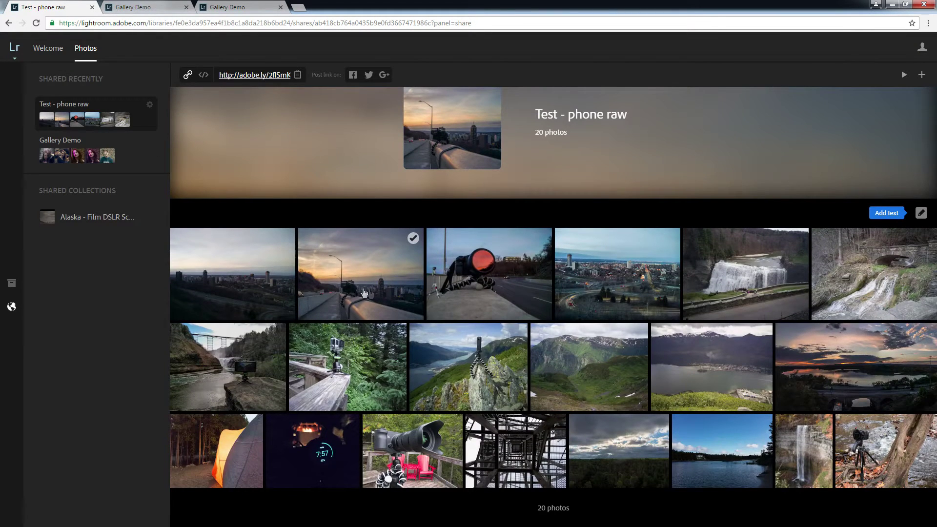
{"action": "left_click_drag", "start_coordinate": [665, 291], "coordinate": [699, 271]}
{"action": "scroll", "coordinate": [635, 271], "scroll_direction": "down", "scroll_amount": 3}
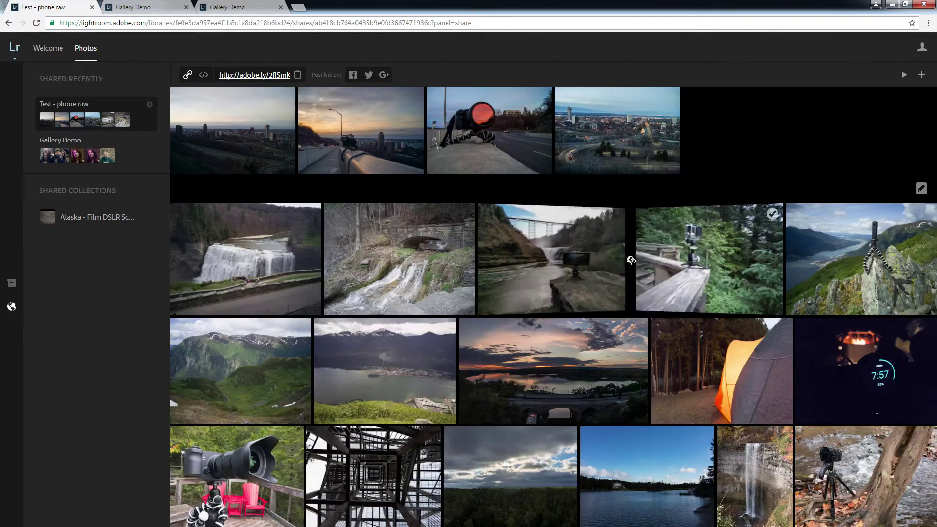
{"action": "left_click", "coordinate": [629, 260]}
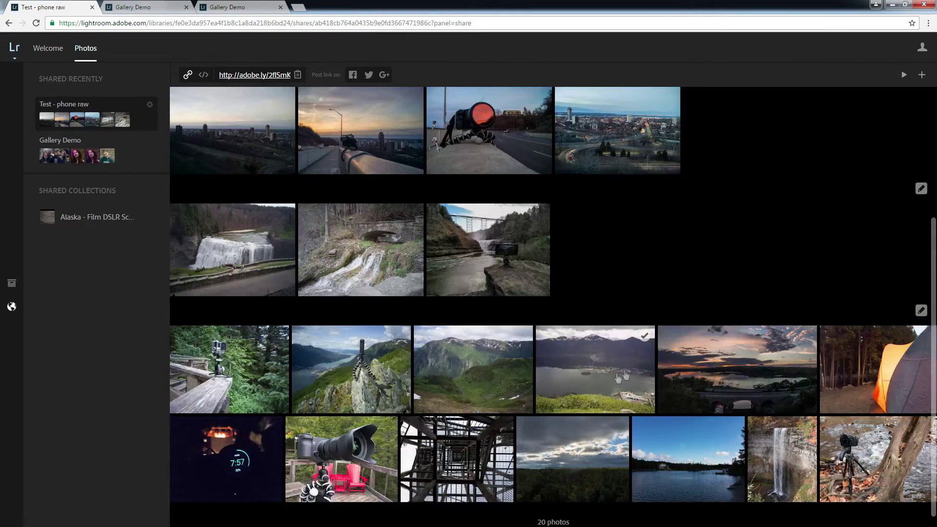
{"action": "left_click", "coordinate": [657, 370]}
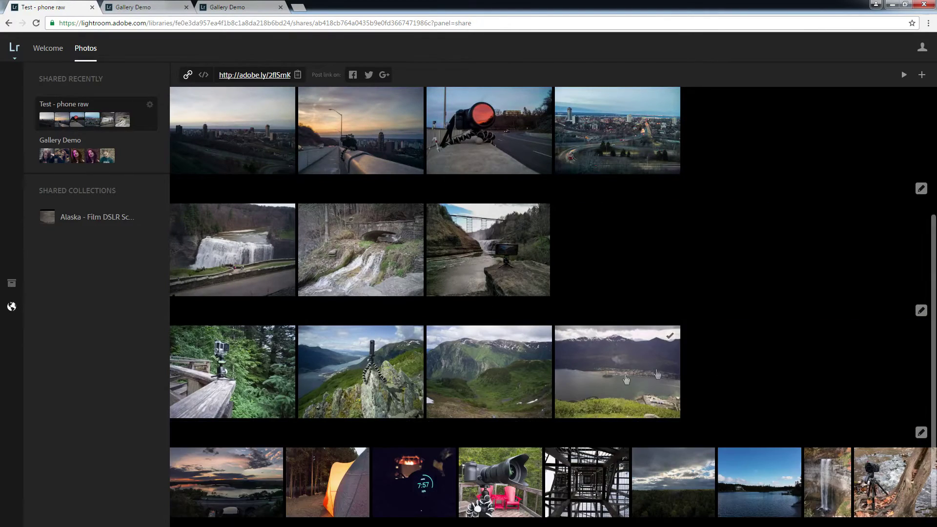
{"action": "scroll", "coordinate": [471, 397], "scroll_direction": "down", "scroll_amount": 1}
{"action": "left_click", "coordinate": [286, 452]}
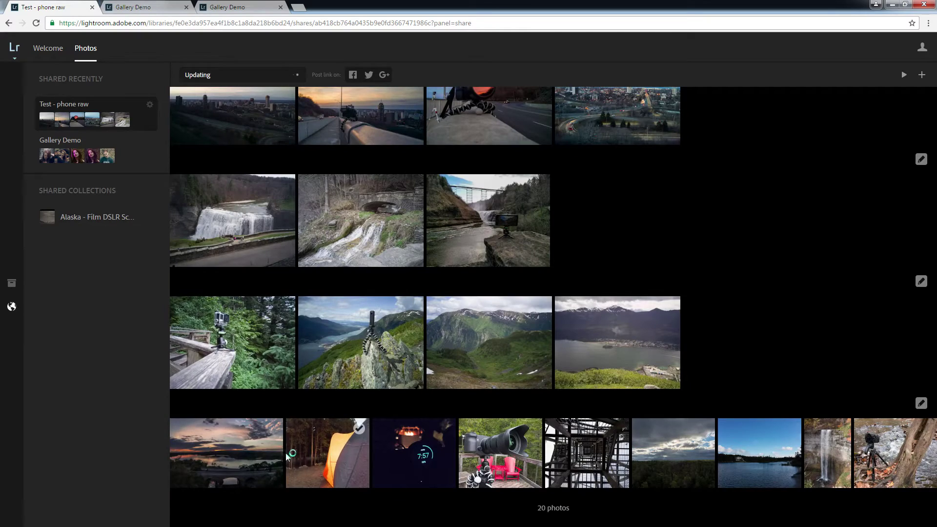
{"action": "scroll", "coordinate": [395, 430], "scroll_direction": "down", "scroll_amount": 3}
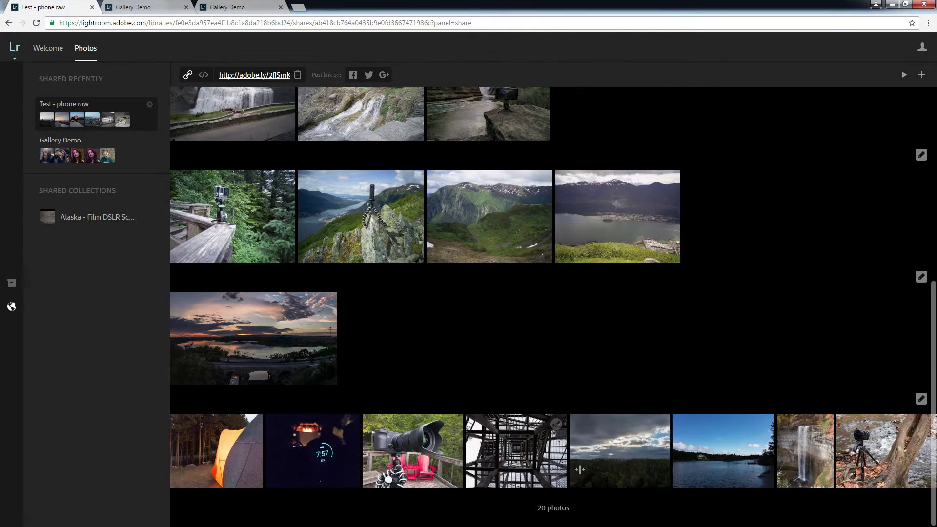
{"action": "left_click", "coordinate": [775, 452]}
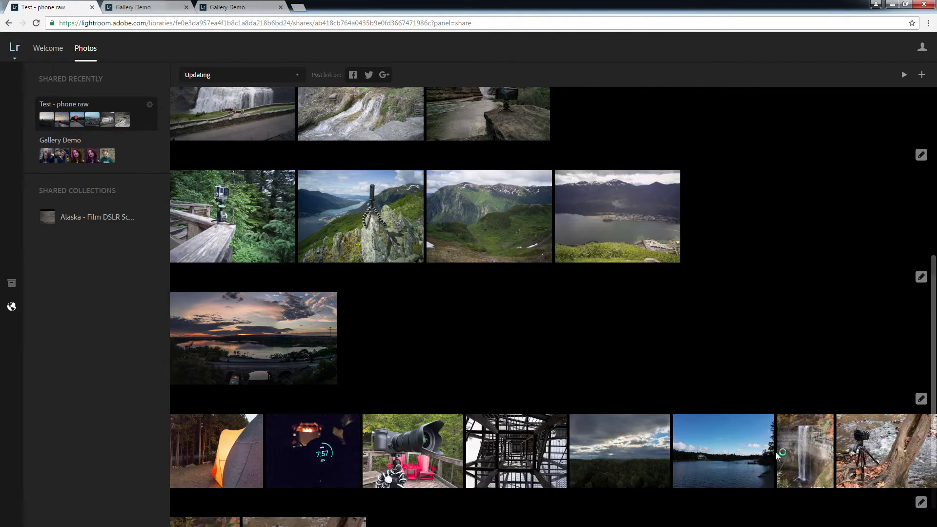
{"action": "scroll", "coordinate": [807, 217], "scroll_direction": "up", "scroll_amount": 10}
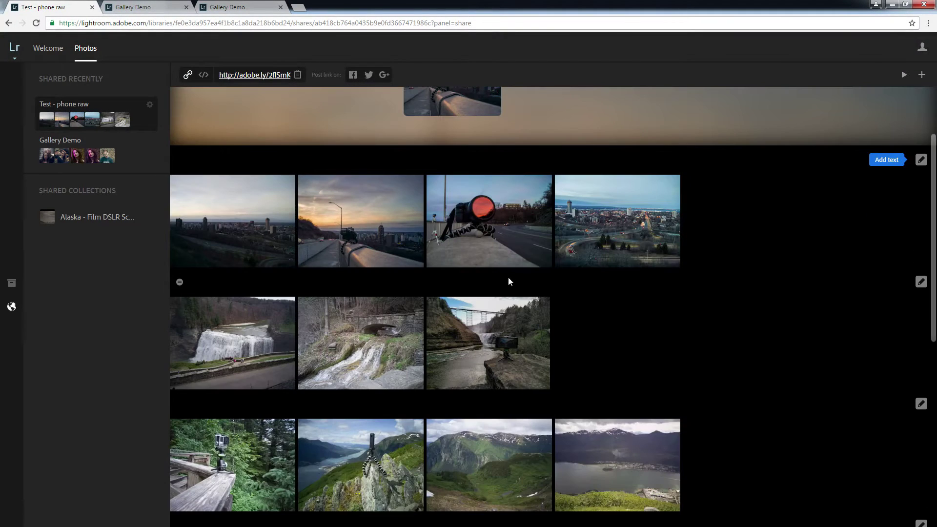
{"action": "scroll", "coordinate": [508, 281], "scroll_direction": "down", "scroll_amount": 2}
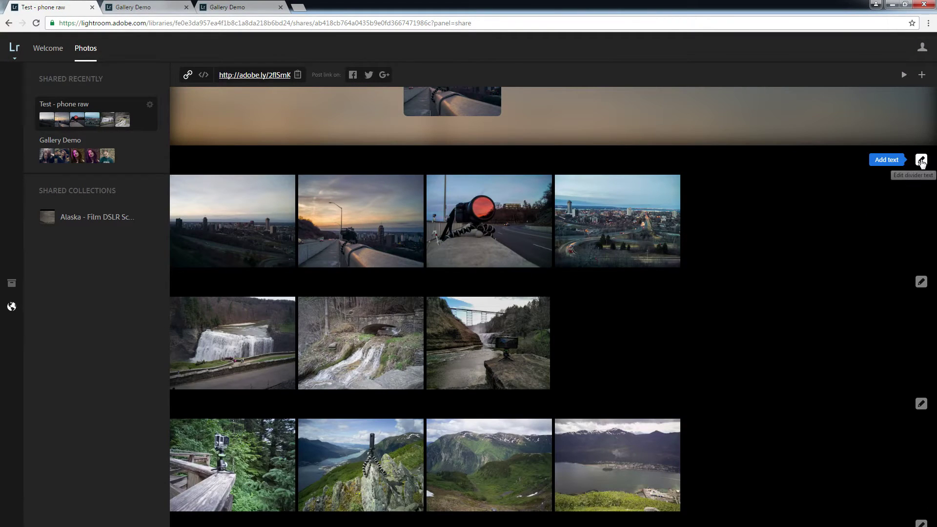
Step: Title the first section 'Local blah blah' and the waterfall section 'Letchworth State Park', 'NY'
{"action": "left_click", "coordinate": [922, 160]}
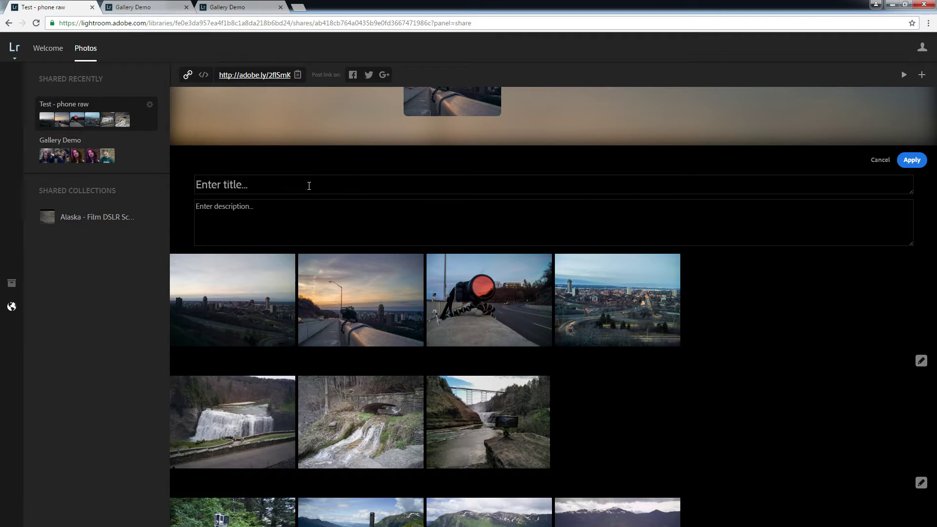
{"action": "type", "text": "Local blah blah"}
{"action": "left_click", "coordinate": [912, 161]}
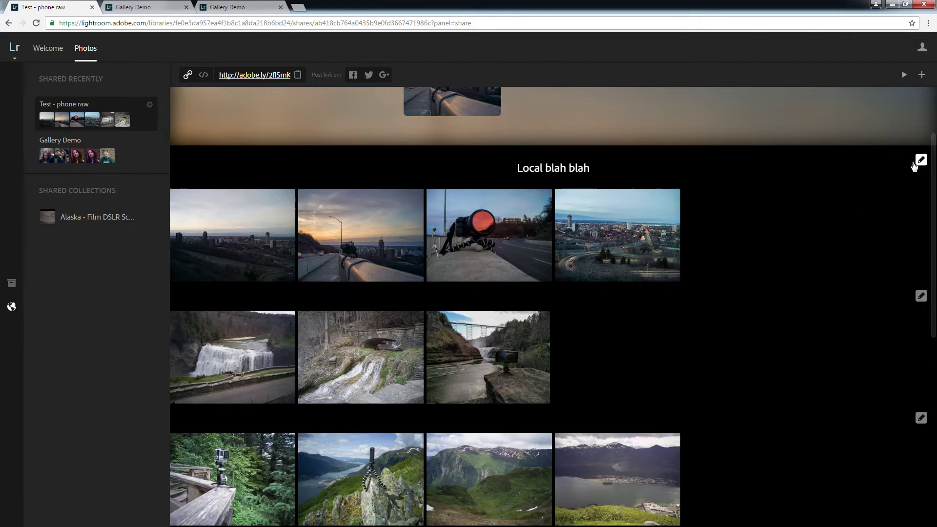
{"action": "left_click", "coordinate": [921, 296]}
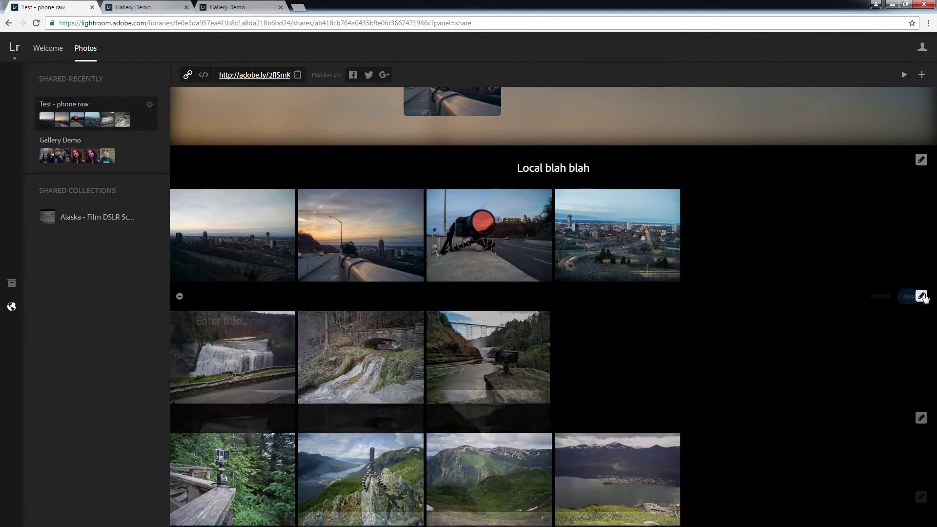
{"action": "type", "text": "Letc"}
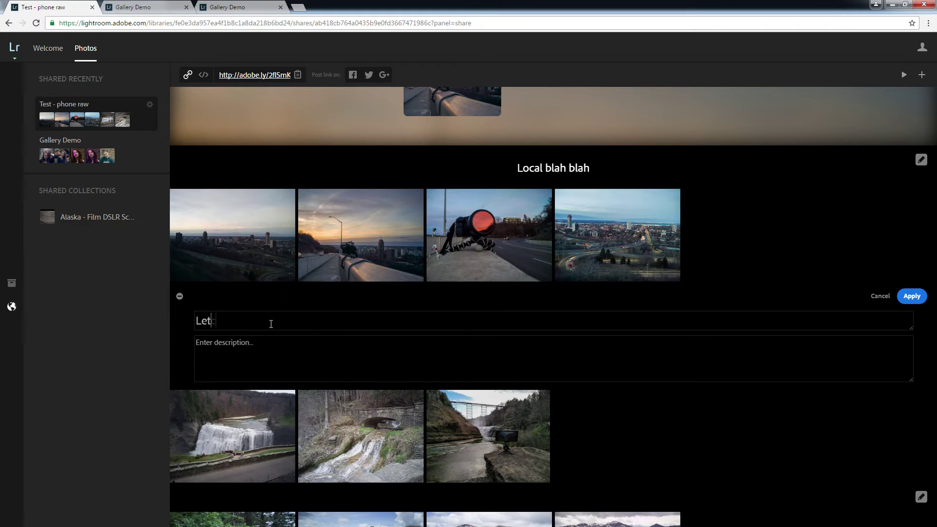
{"action": "type", "text": "hworth State Park"}
{"action": "key", "text": "Tab"}
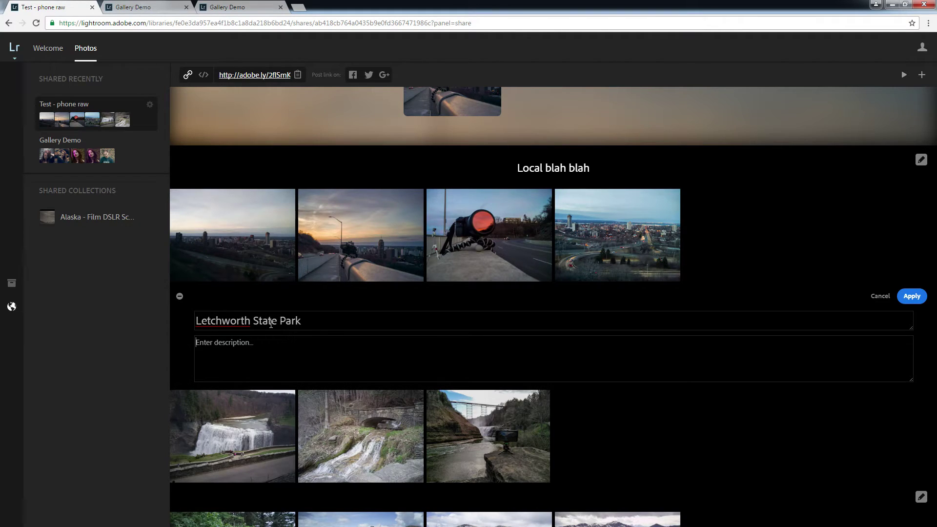
{"action": "type", "text": "NY"}
{"action": "left_click", "coordinate": [912, 296]}
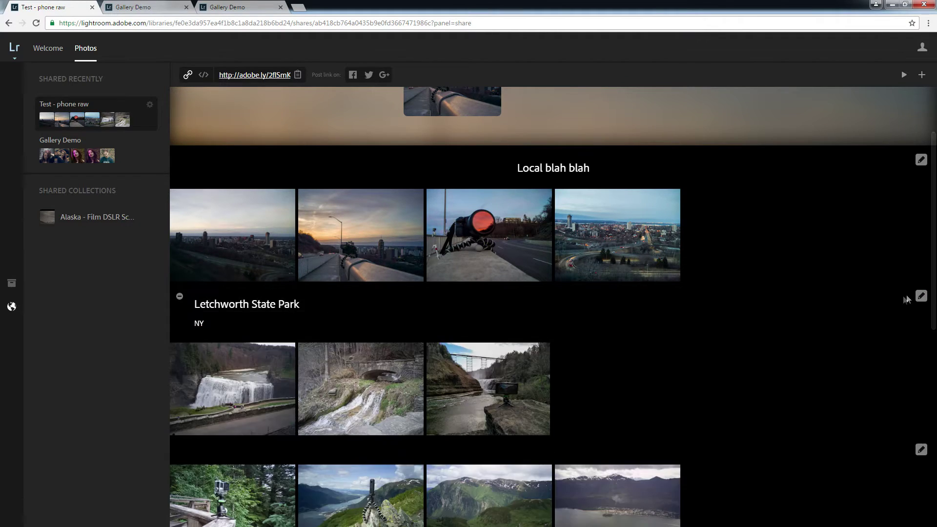
Step: Title the Alaska section 'Juneau, Alaska' and the sunset section '#hamont Sunset'
{"action": "scroll", "coordinate": [751, 326], "scroll_direction": "down", "scroll_amount": 3}
{"action": "left_click", "coordinate": [921, 303]}
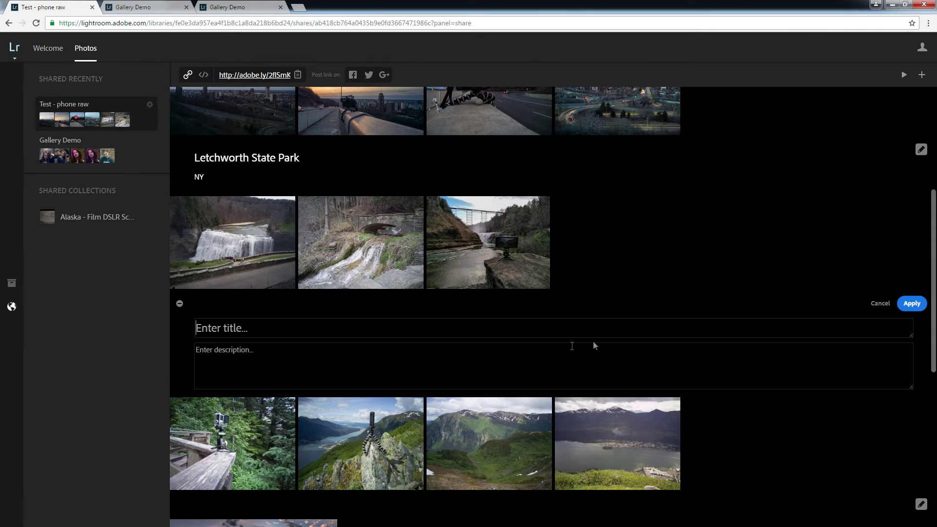
{"action": "type", "text": "Juneau,"}
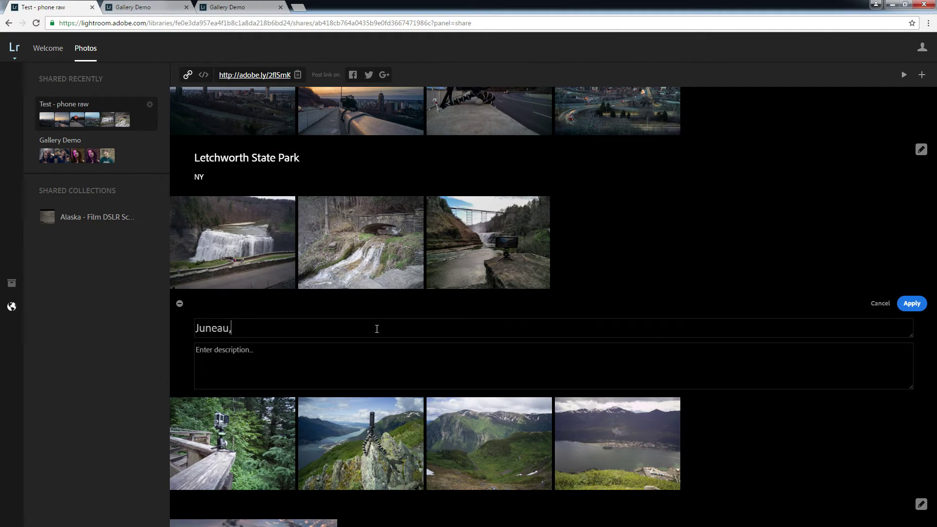
{"action": "type", "text": " AlaskA"}
{"action": "left_click", "coordinate": [911, 304]}
{"action": "scroll", "coordinate": [488, 266], "scroll_direction": "down", "scroll_amount": 5}
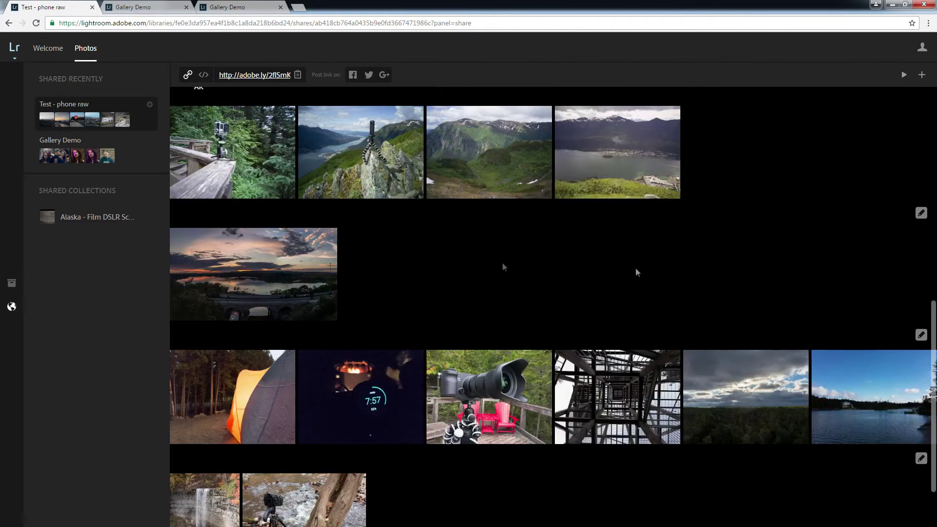
{"action": "left_click", "coordinate": [922, 213]}
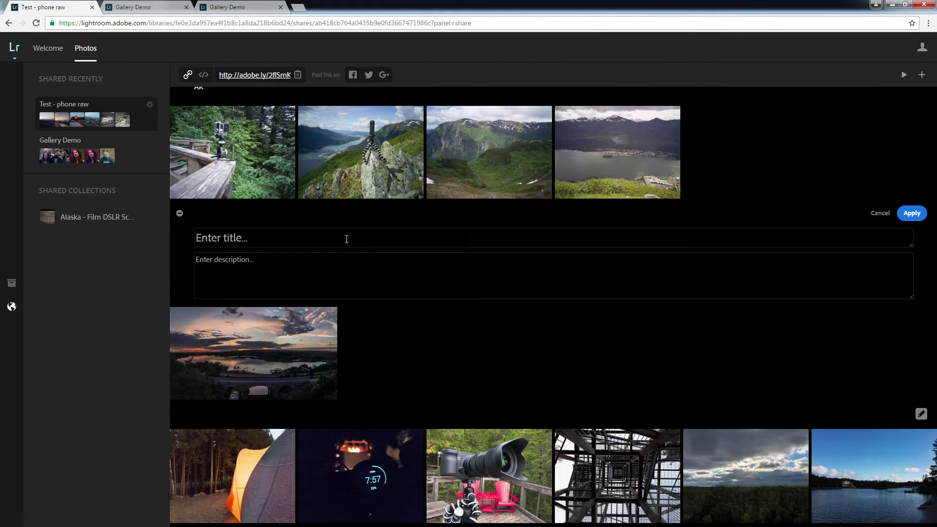
{"action": "type", "text": "#hamont Sunset"}
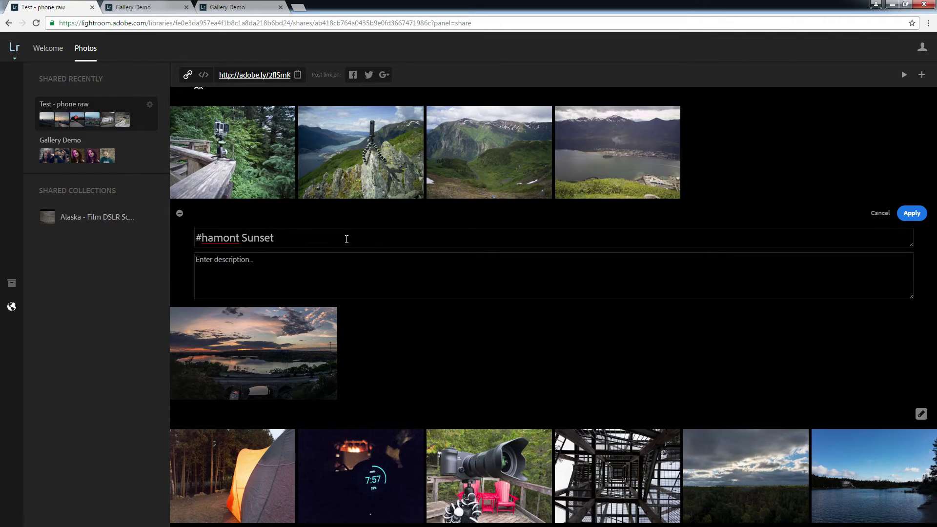
{"action": "left_click", "coordinate": [912, 214]}
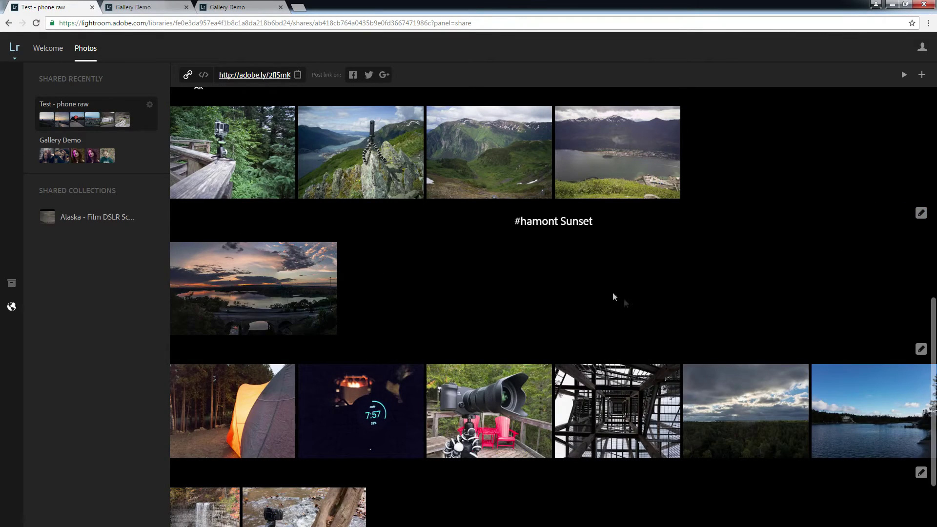
Step: Title the tent section 'Tobermory' and the last section Misc, 'Tews falls + downstream'
{"action": "scroll", "coordinate": [630, 293], "scroll_direction": "down", "scroll_amount": 2}
{"action": "left_click", "coordinate": [921, 256]}
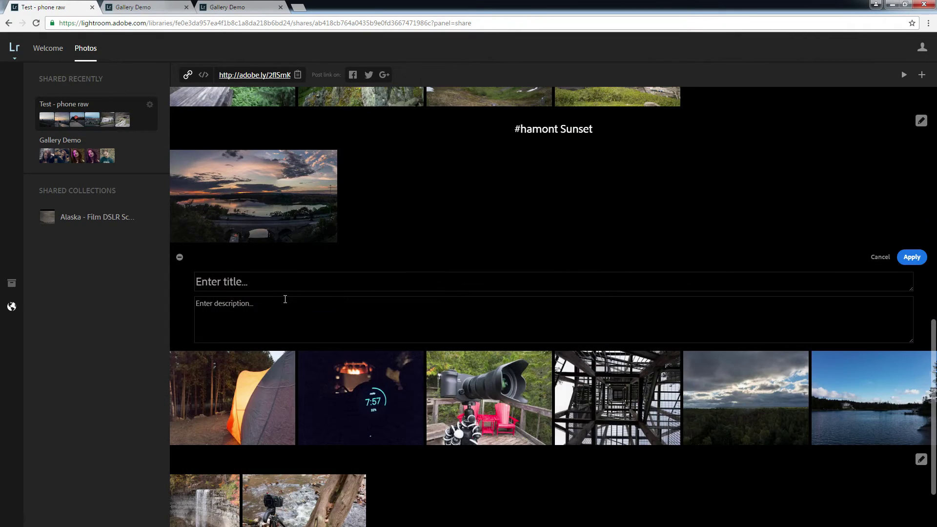
{"action": "type", "text": "Tobermory"}
{"action": "key", "text": "Tab"}
{"action": "type", "text": "Tob"}
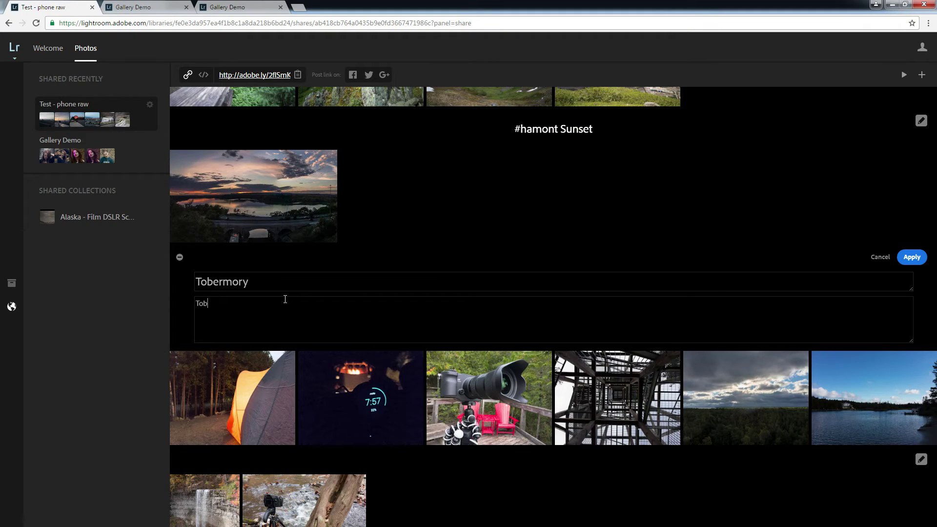
{"action": "type", "text": "ermory, ON"}
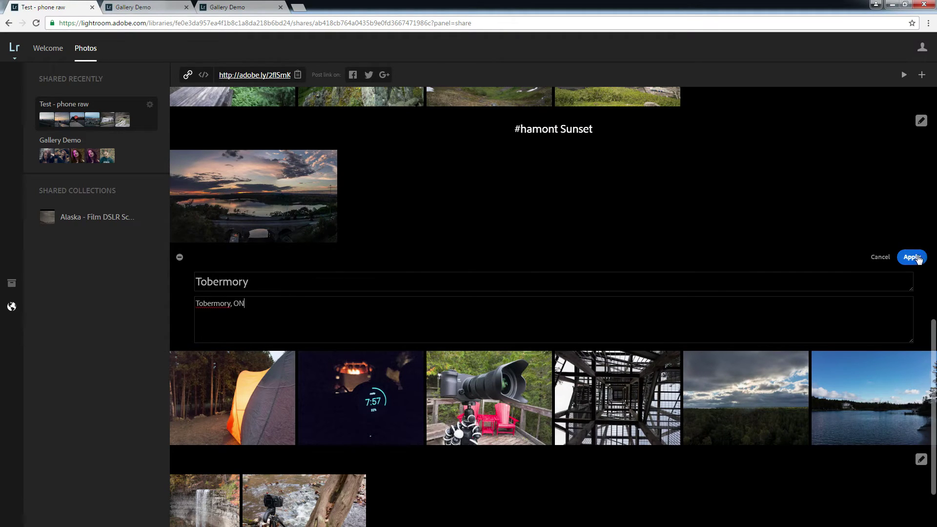
{"action": "left_click", "coordinate": [912, 257]}
{"action": "scroll", "coordinate": [781, 337], "scroll_direction": "down", "scroll_amount": 1}
{"action": "left_click", "coordinate": [920, 381]}
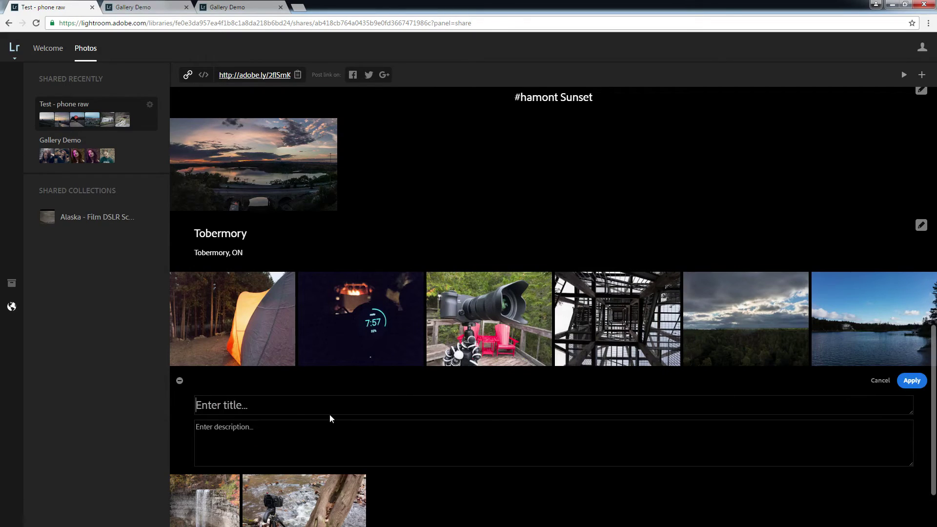
{"action": "type", "text": "Mi"}
{"action": "type", "text": "Tews falls +"}
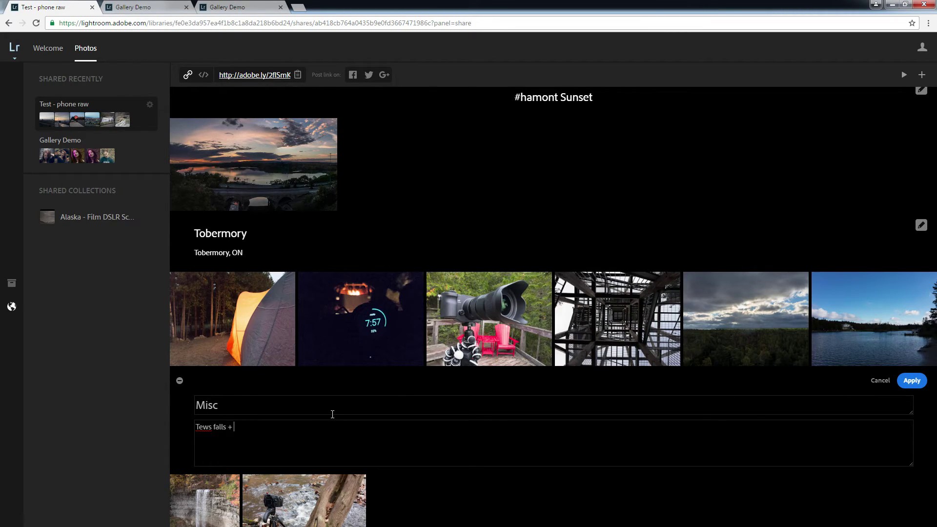
{"action": "type", "text": " downstream"}
{"action": "left_click", "coordinate": [912, 380]}
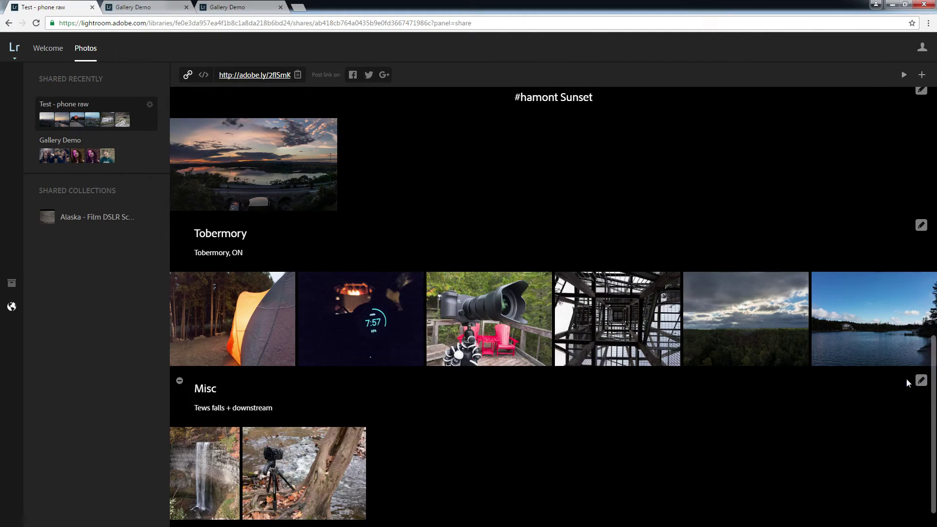
Step: Browse the public gallery to the last tripod-by-stream photo and show its info panel
{"action": "scroll", "coordinate": [586, 454], "scroll_direction": "up", "scroll_amount": 20}
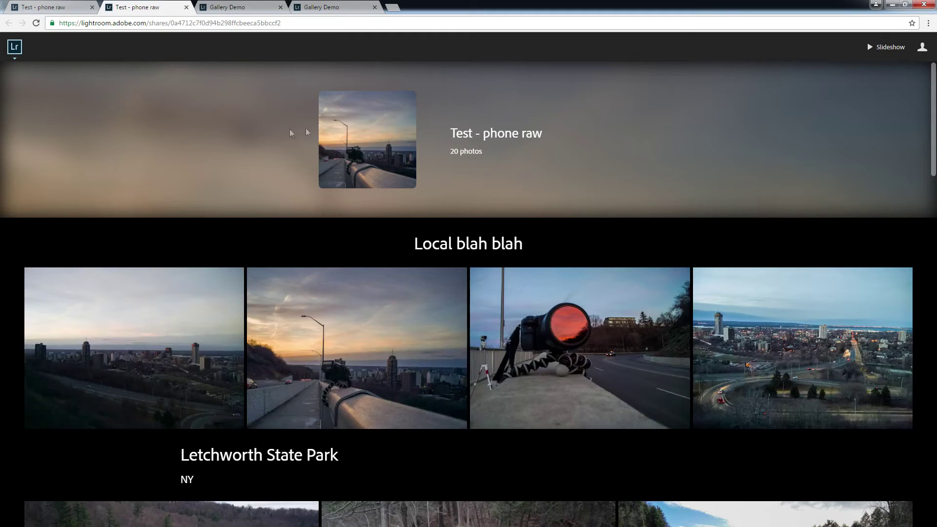
{"action": "scroll", "coordinate": [168, 310], "scroll_direction": "down", "scroll_amount": 2}
{"action": "scroll", "coordinate": [174, 318], "scroll_direction": "up", "scroll_amount": 2}
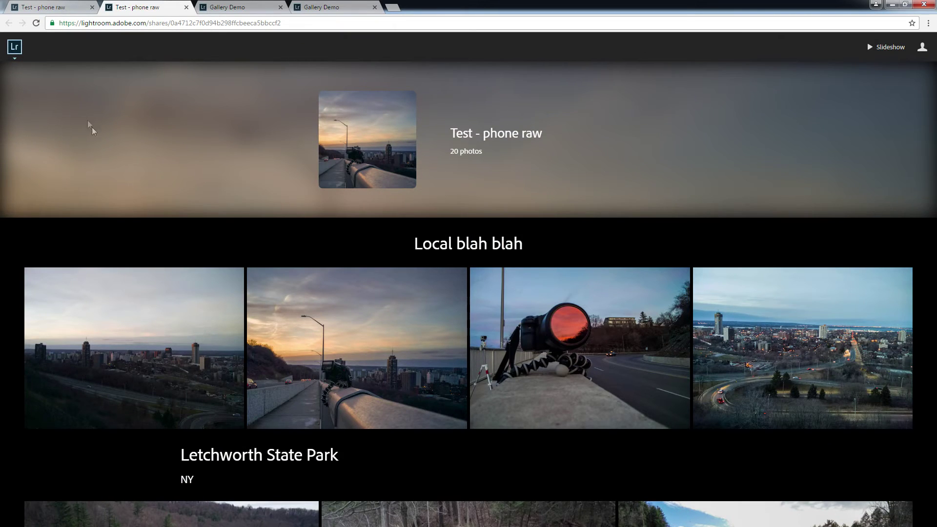
{"action": "scroll", "coordinate": [221, 128], "scroll_direction": "down", "scroll_amount": 1}
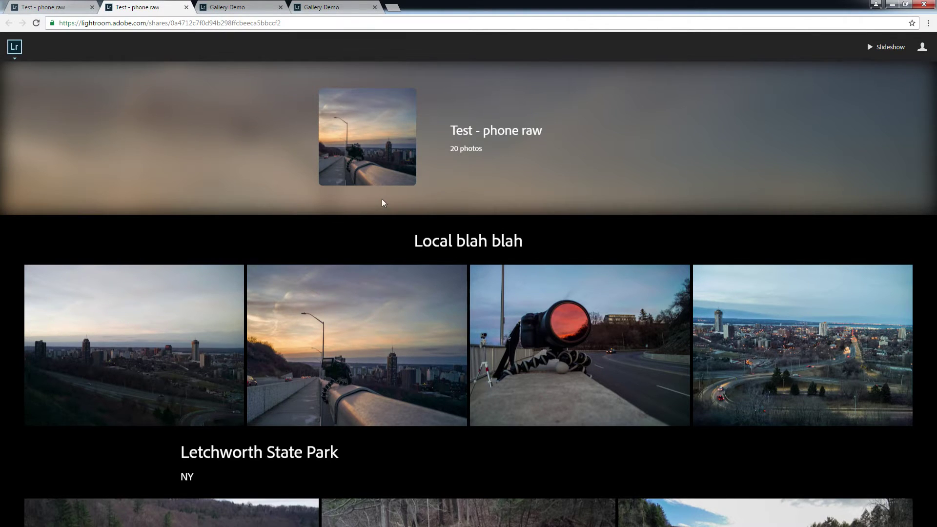
{"action": "scroll", "coordinate": [382, 204], "scroll_direction": "down", "scroll_amount": 1}
{"action": "scroll", "coordinate": [380, 204], "scroll_direction": "up", "scroll_amount": 1}
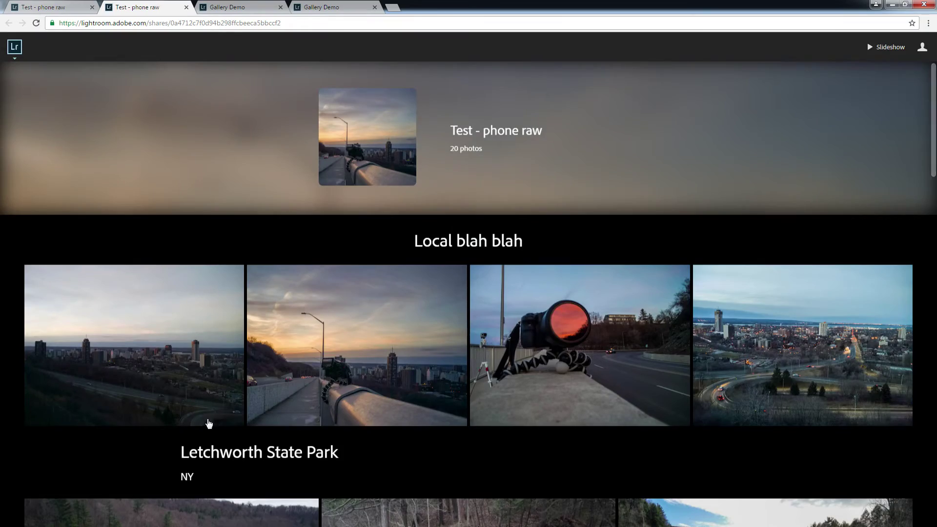
{"action": "scroll", "coordinate": [334, 424], "scroll_direction": "down", "scroll_amount": 13}
{"action": "scroll", "coordinate": [317, 369], "scroll_direction": "down", "scroll_amount": 10}
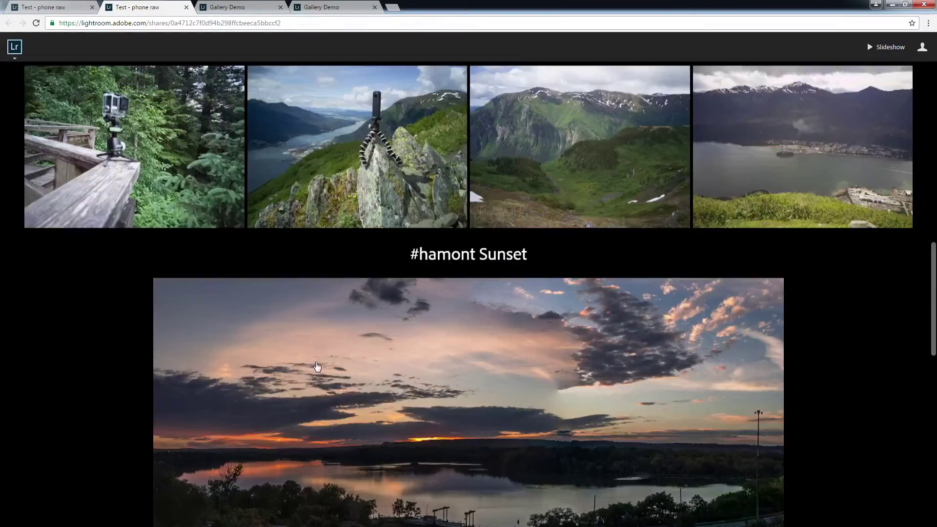
{"action": "scroll", "coordinate": [318, 365], "scroll_direction": "down", "scroll_amount": 6}
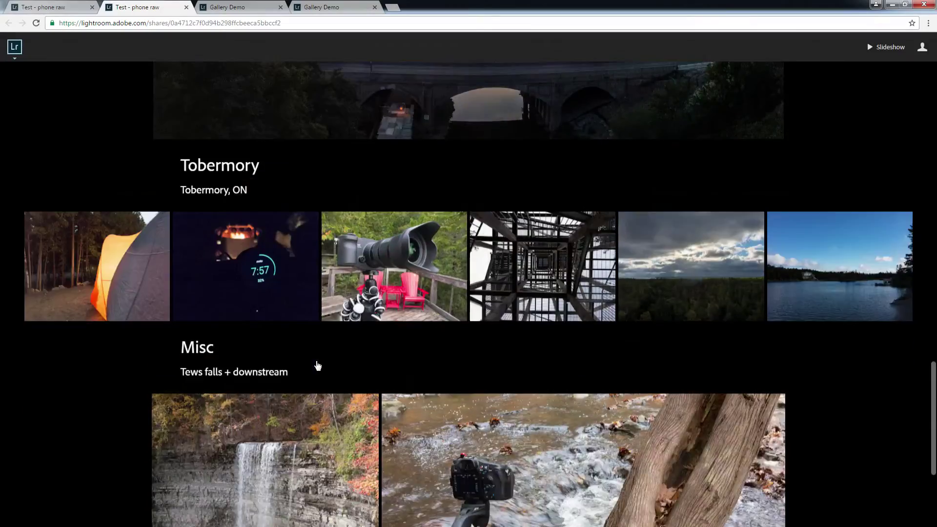
{"action": "scroll", "coordinate": [317, 367], "scroll_direction": "down", "scroll_amount": 1}
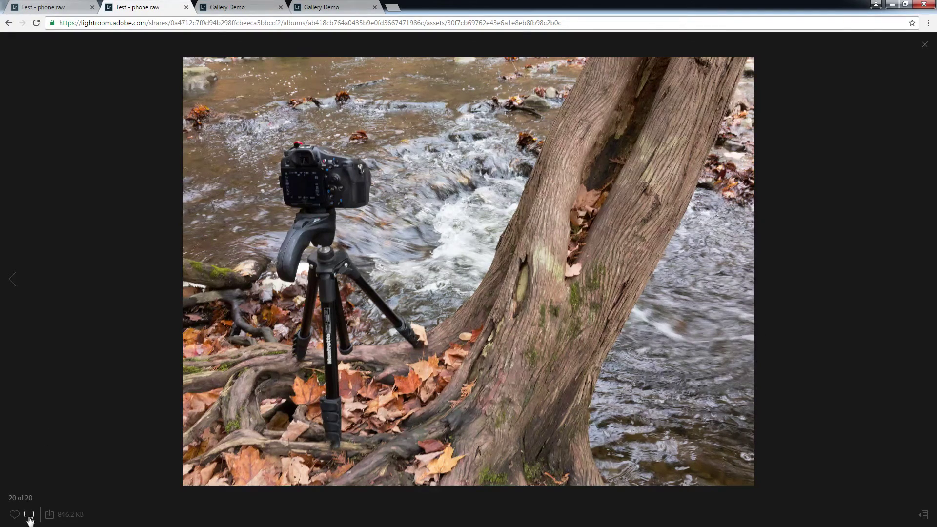
{"action": "left_click", "coordinate": [922, 515]}
Step: Check the photo's metadata and Hamilton, Ontario map, then close the full-size viewer
{"action": "left_click", "coordinate": [878, 51]}
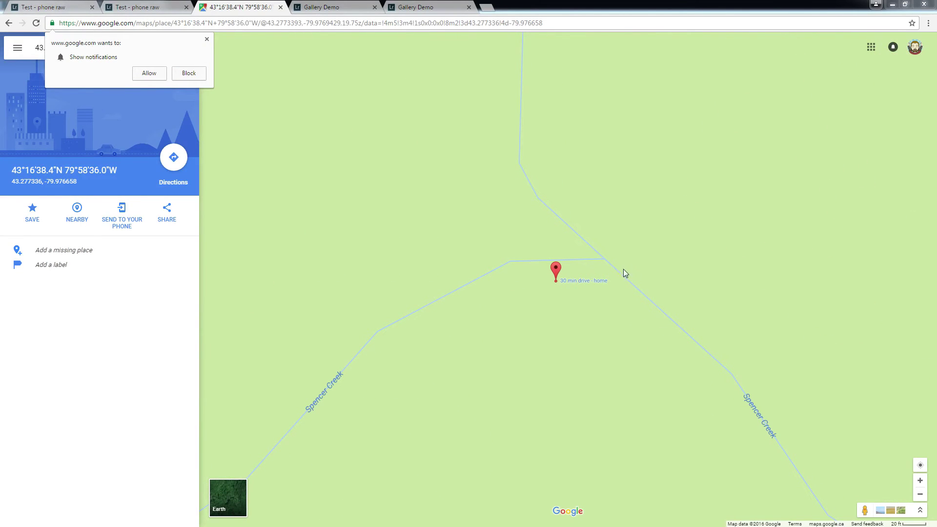
{"action": "left_click", "coordinate": [569, 232]}
{"action": "key", "text": "ctrl+shift+Tab"}
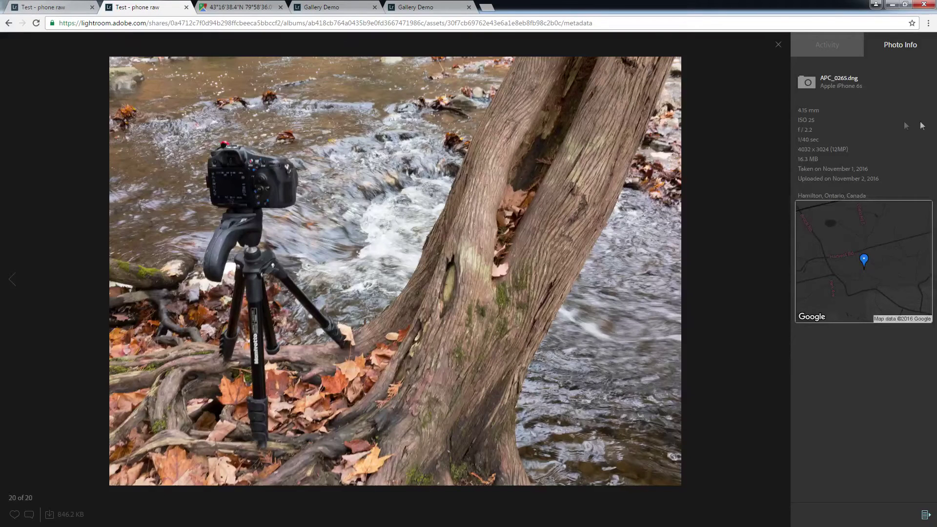
{"action": "left_click", "coordinate": [779, 45]}
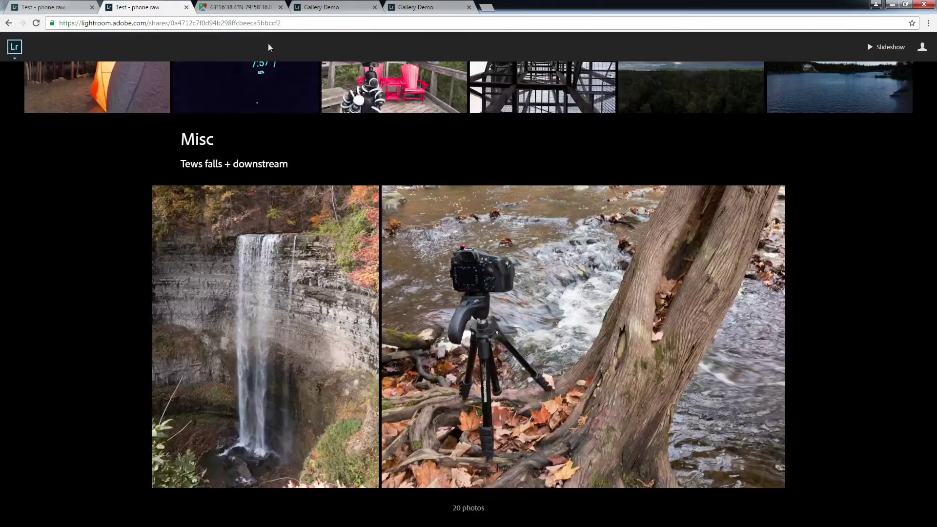
Step: Make the city overview shot the gallery cover in the share settings and save
{"action": "left_click", "coordinate": [12, 6]}
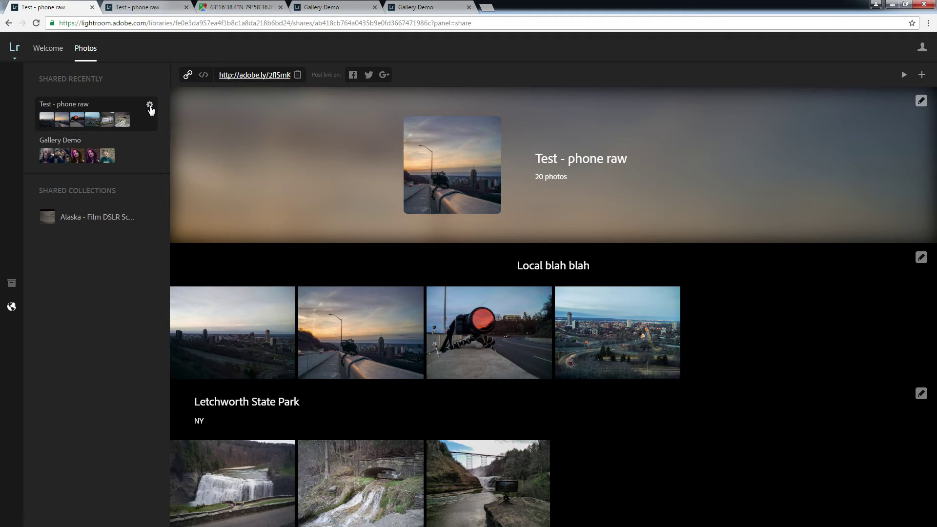
{"action": "left_click", "coordinate": [150, 107]}
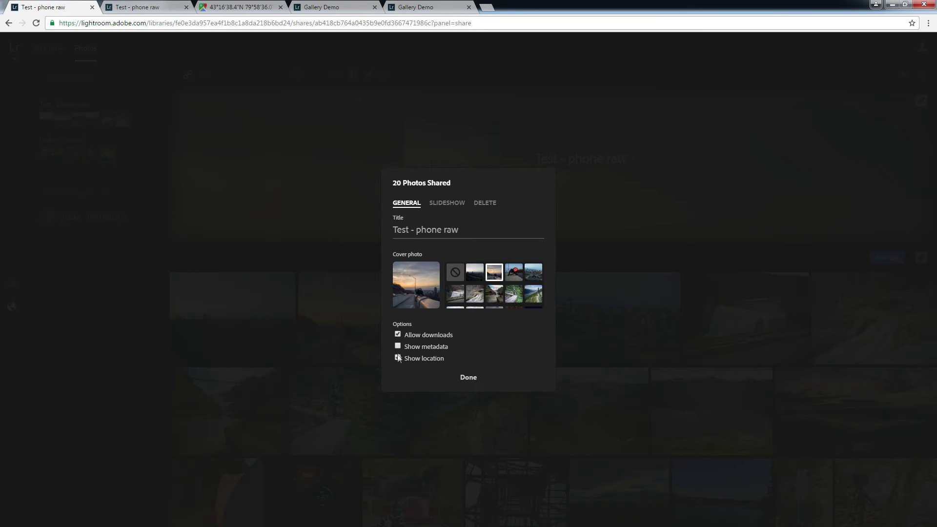
{"action": "left_click", "coordinate": [471, 380]}
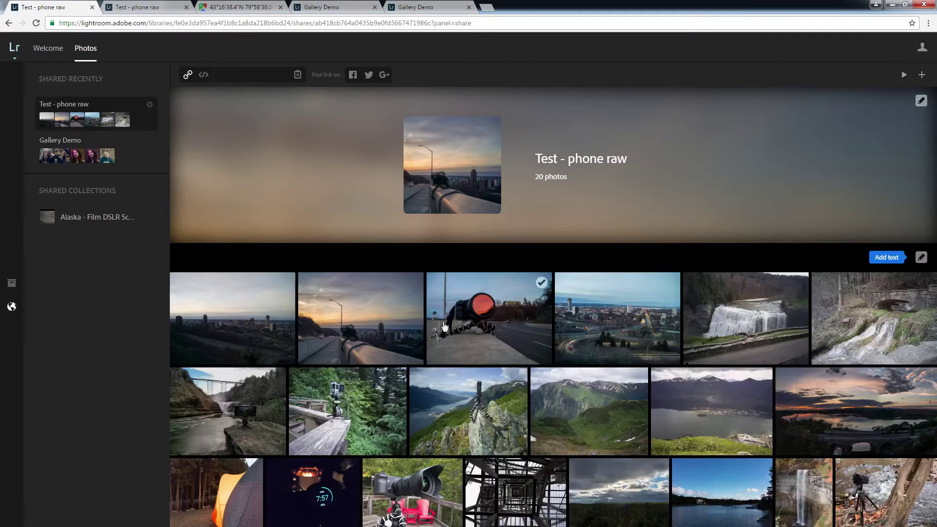
{"action": "left_click", "coordinate": [150, 107]}
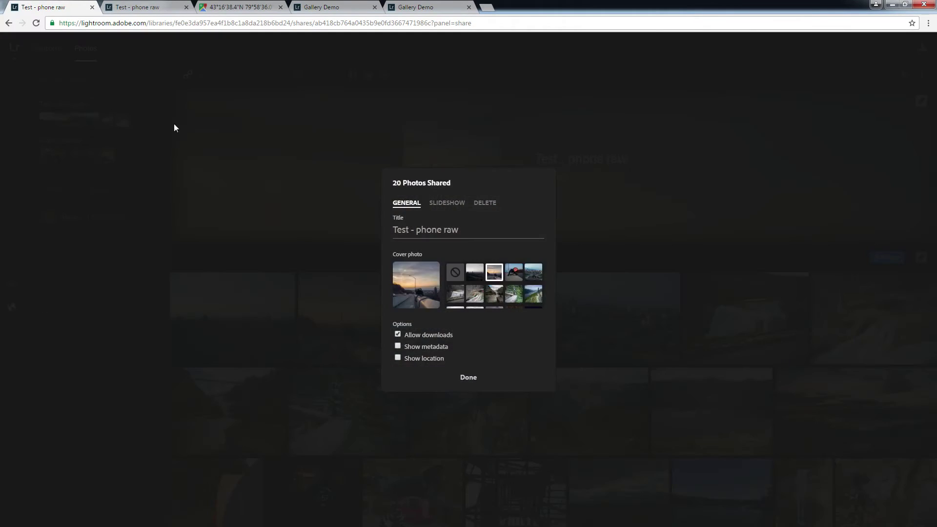
{"action": "left_click", "coordinate": [473, 274]}
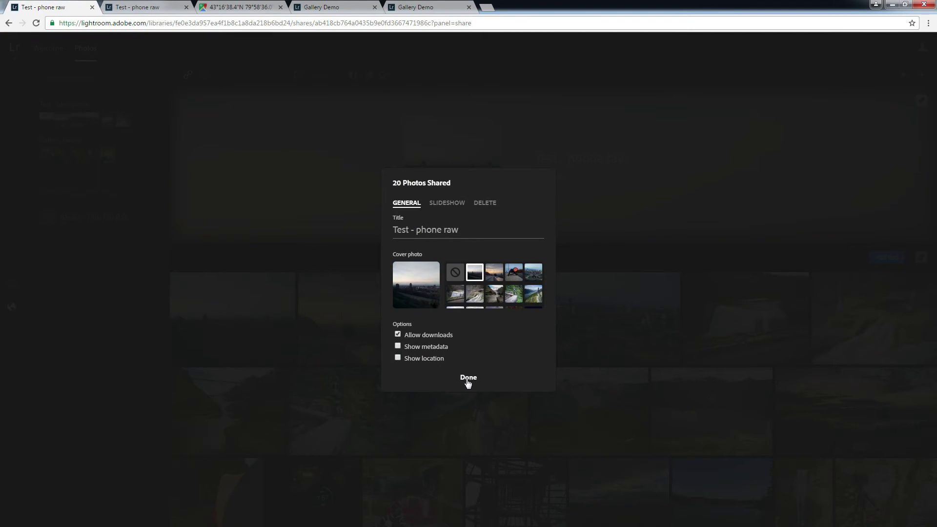
{"action": "left_click", "coordinate": [534, 273]}
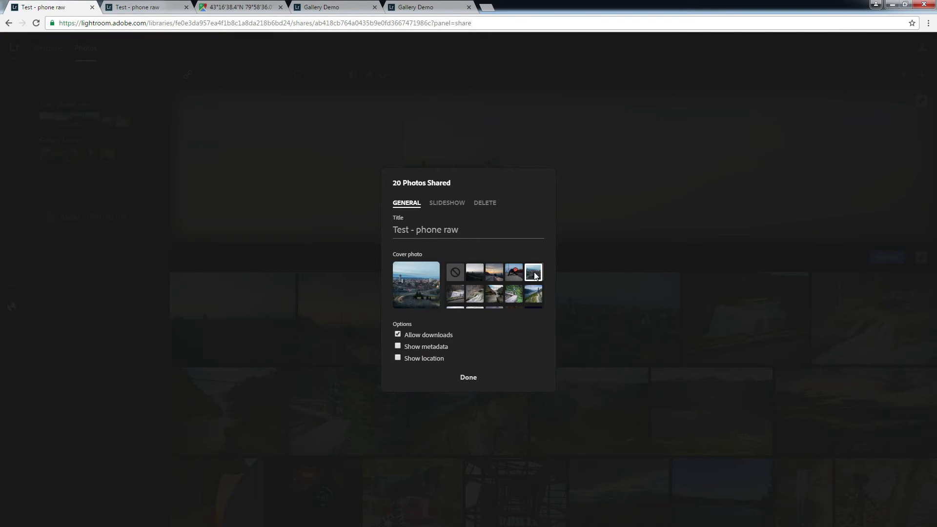
{"action": "left_click", "coordinate": [459, 379]}
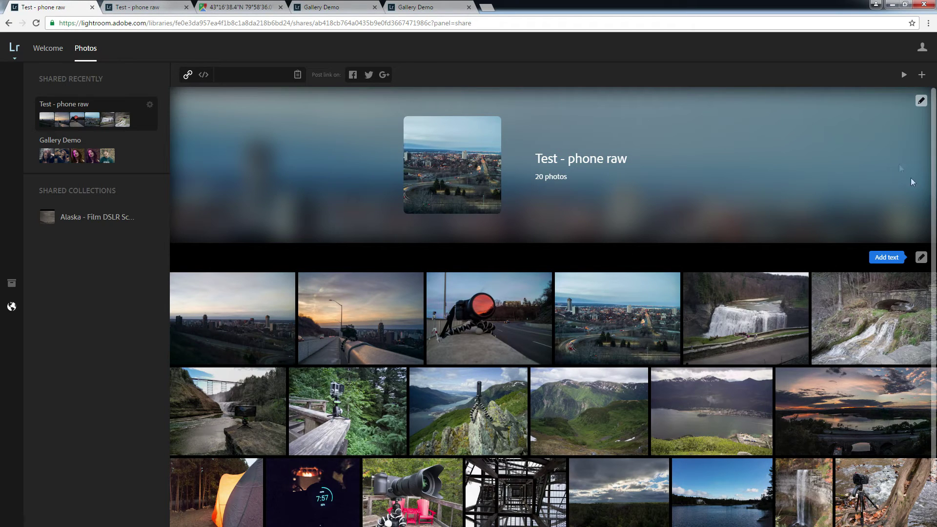
Step: Reload the public gallery and confirm the fourth photo's info shows only its file name
{"action": "left_click", "coordinate": [118, 7]}
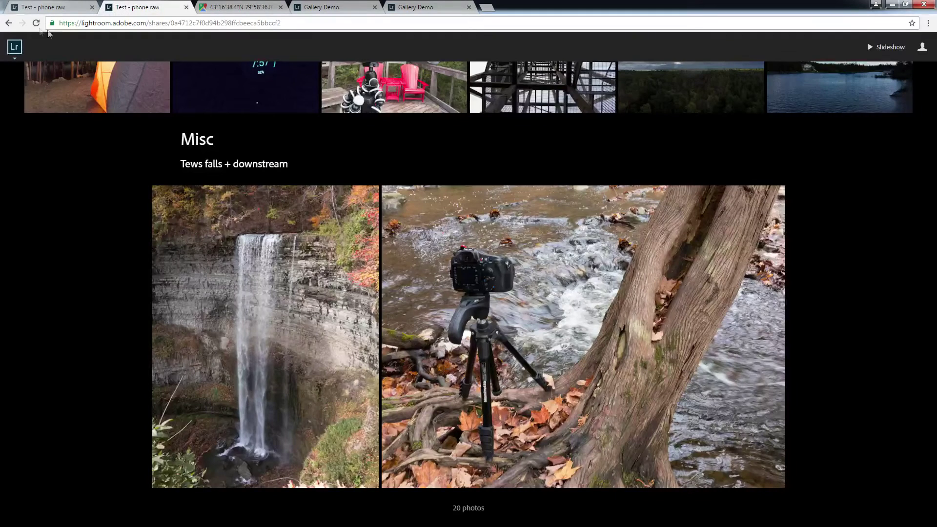
{"action": "left_click", "coordinate": [35, 24]}
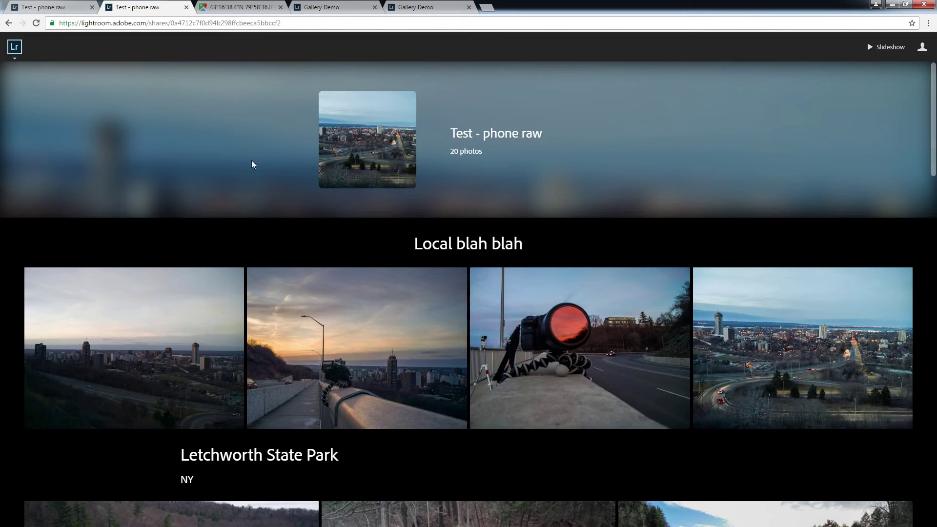
{"action": "left_click", "coordinate": [809, 313]}
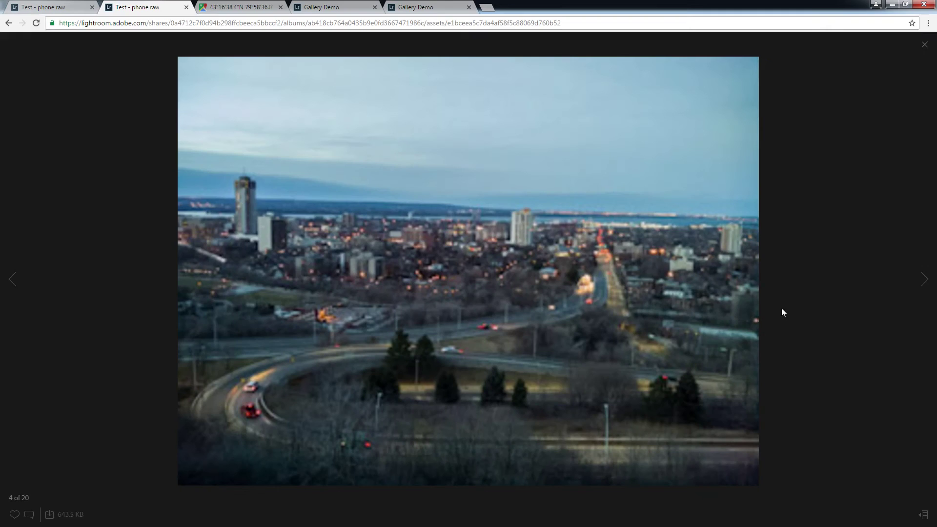
{"action": "left_click", "coordinate": [923, 515]}
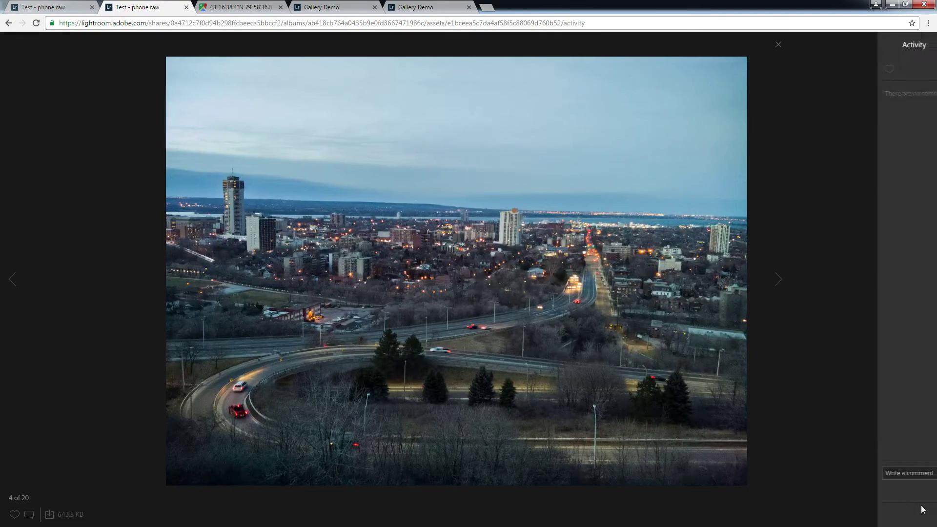
{"action": "left_click", "coordinate": [905, 49]}
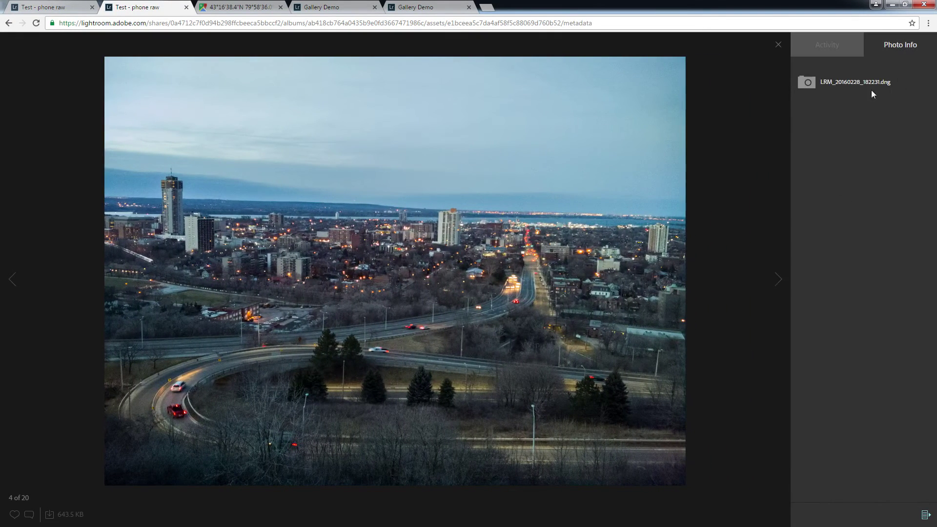
{"action": "left_click_drag", "start_coordinate": [823, 91], "coordinate": [896, 83]}
{"action": "left_click", "coordinate": [903, 87]}
Step: Return to the gallery grid, browse it, and maximize the Adobe Spark window
{"action": "left_click", "coordinate": [779, 44]}
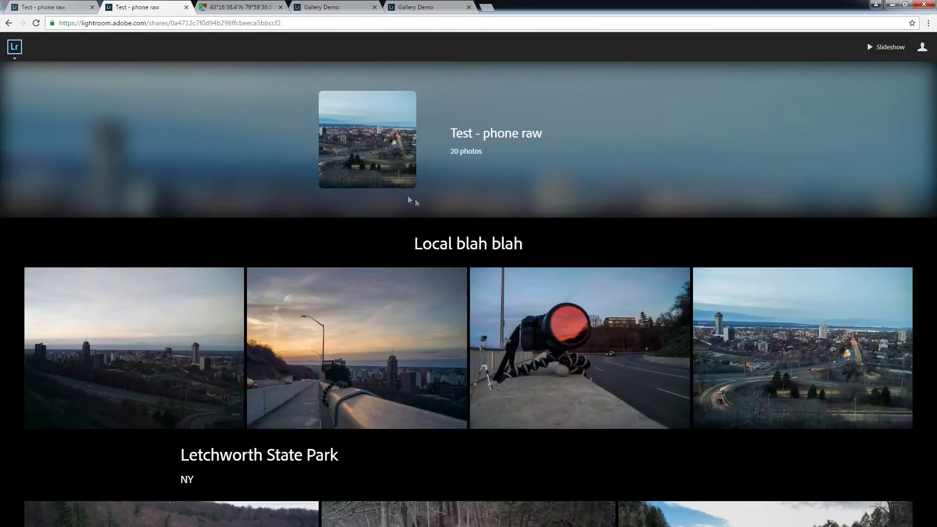
{"action": "scroll", "coordinate": [410, 200], "scroll_direction": "down", "scroll_amount": 14}
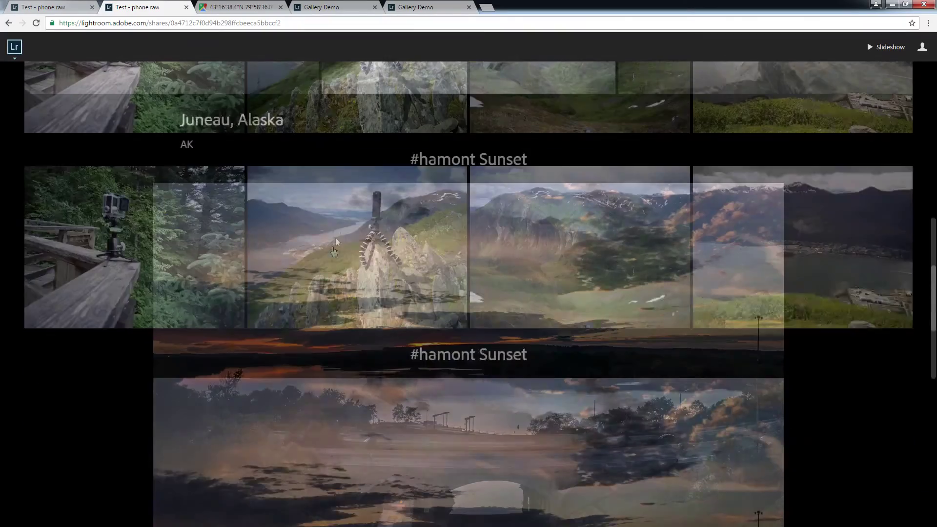
{"action": "scroll", "coordinate": [328, 254], "scroll_direction": "down", "scroll_amount": 8}
{"action": "scroll", "coordinate": [300, 255], "scroll_direction": "up", "scroll_amount": 15}
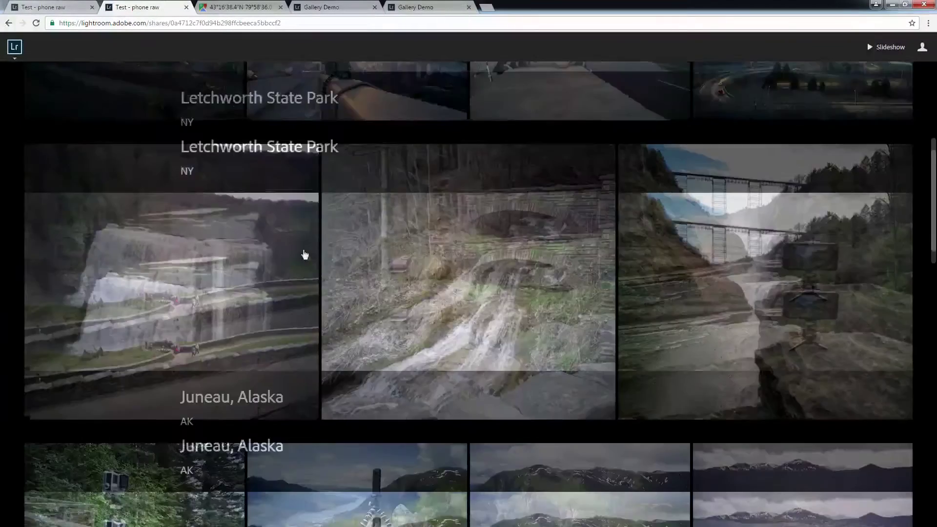
{"action": "scroll", "coordinate": [293, 247], "scroll_direction": "up", "scroll_amount": 6}
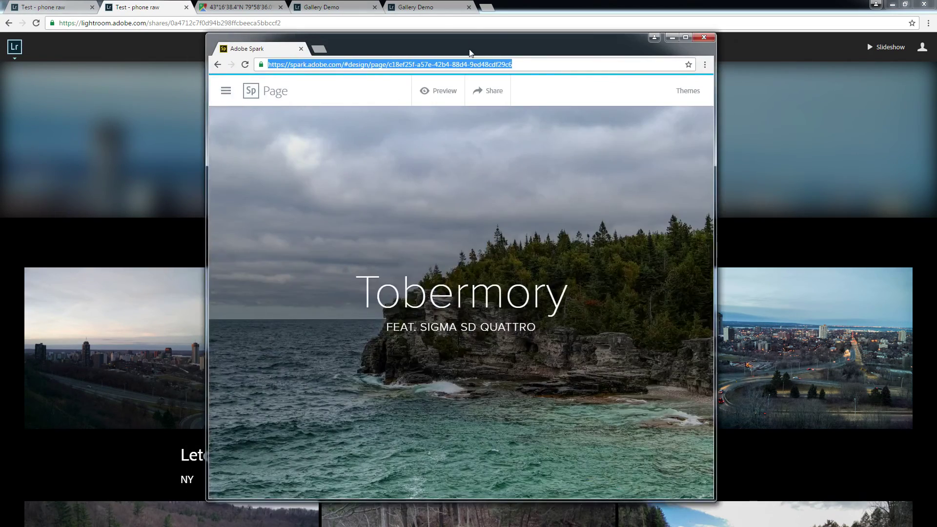
{"action": "double_click", "coordinate": [470, 53]}
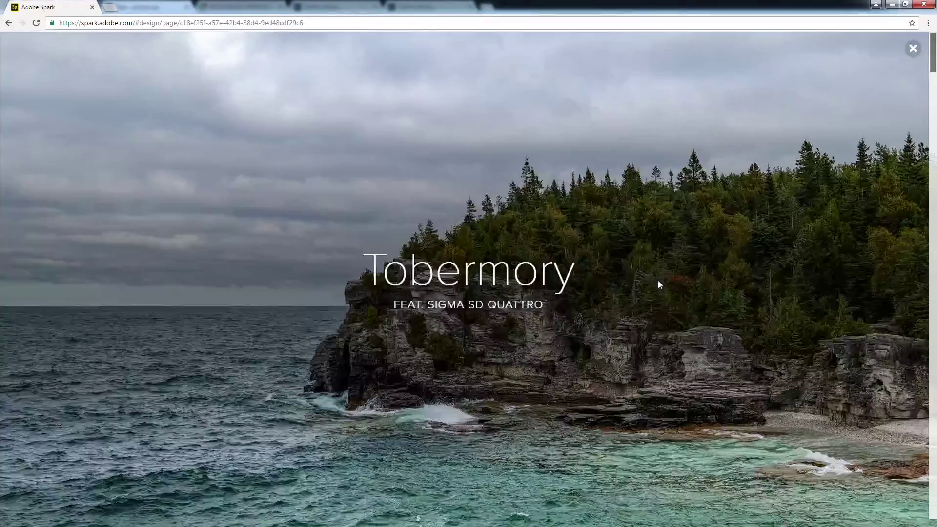
Step: Read through the Tobermory page preview to the bottom, then exit preview to the editor
{"action": "scroll", "coordinate": [615, 277], "scroll_direction": "down", "scroll_amount": 5}
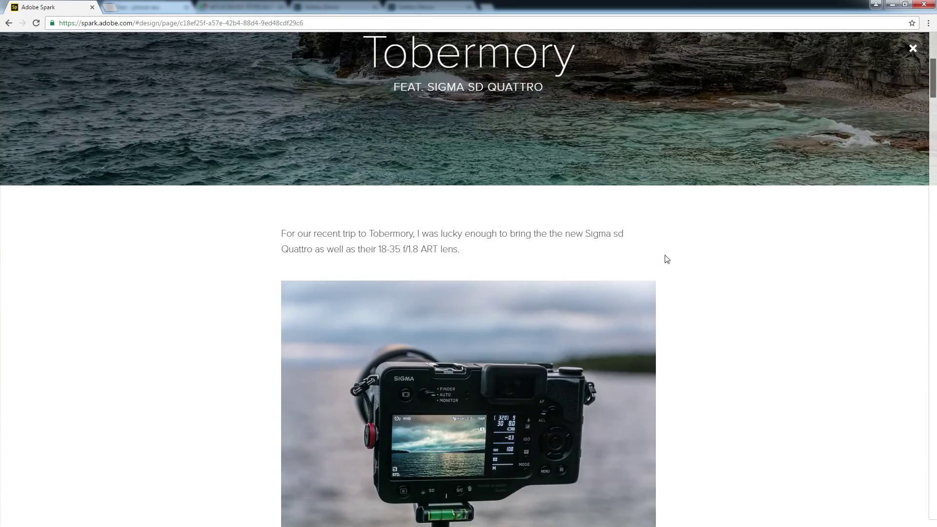
{"action": "scroll", "coordinate": [684, 260], "scroll_direction": "down", "scroll_amount": 8}
{"action": "scroll", "coordinate": [726, 262], "scroll_direction": "down", "scroll_amount": 10}
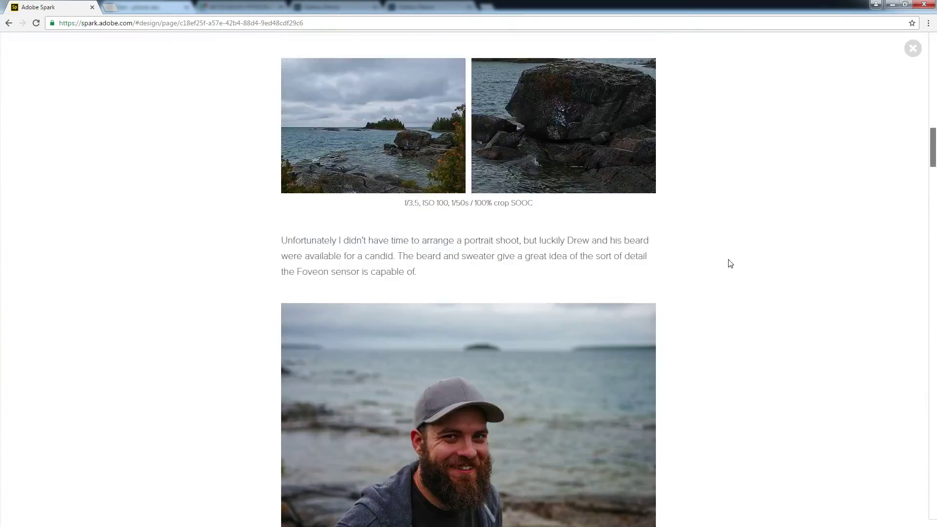
{"action": "scroll", "coordinate": [731, 263], "scroll_direction": "down", "scroll_amount": 8}
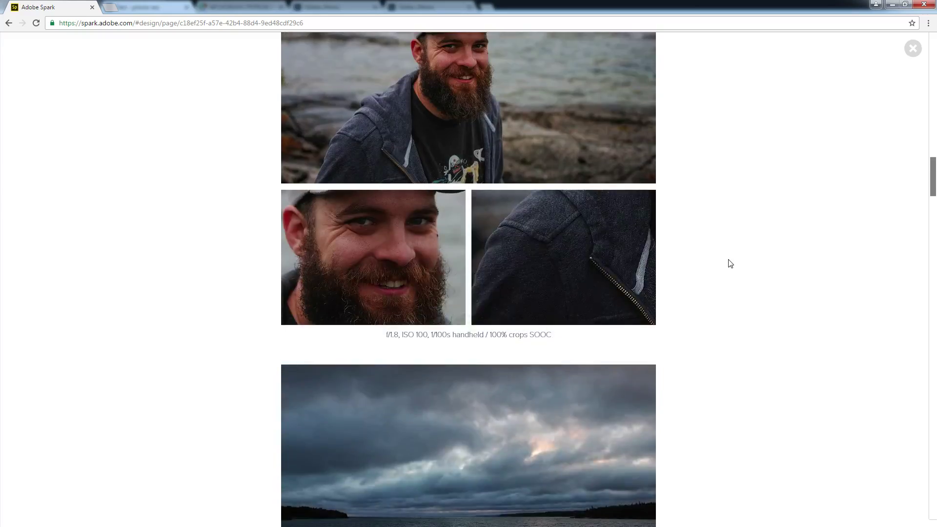
{"action": "scroll", "coordinate": [730, 264], "scroll_direction": "up", "scroll_amount": 2}
{"action": "scroll", "coordinate": [730, 264], "scroll_direction": "down", "scroll_amount": 9}
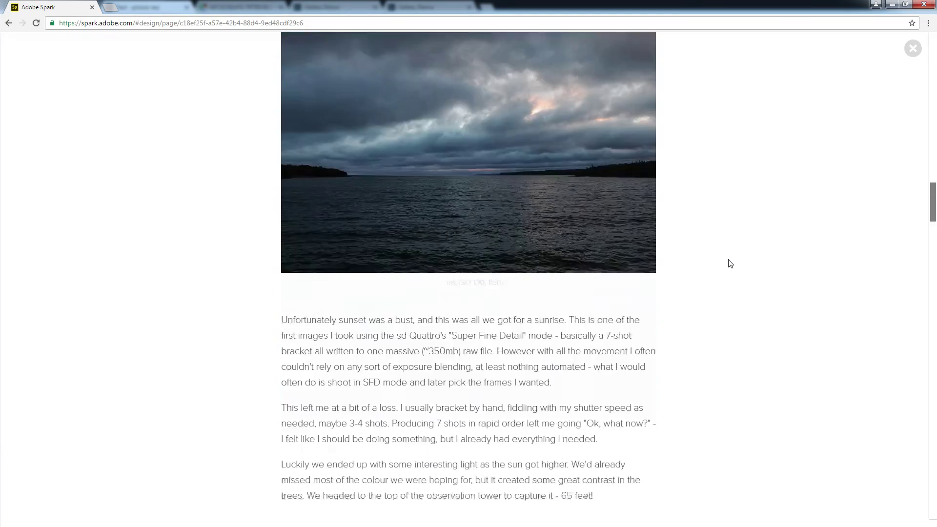
{"action": "scroll", "coordinate": [730, 264], "scroll_direction": "down", "scroll_amount": 20}
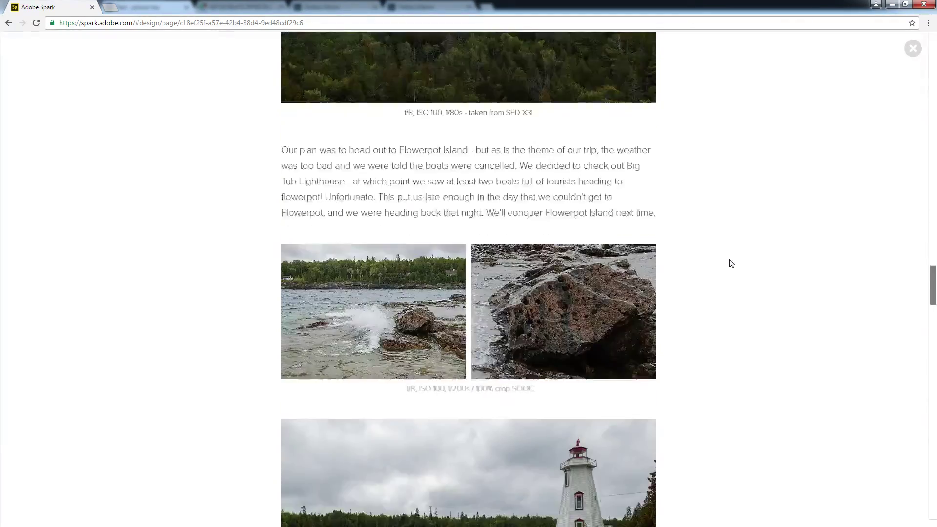
{"action": "scroll", "coordinate": [731, 264], "scroll_direction": "down", "scroll_amount": 20}
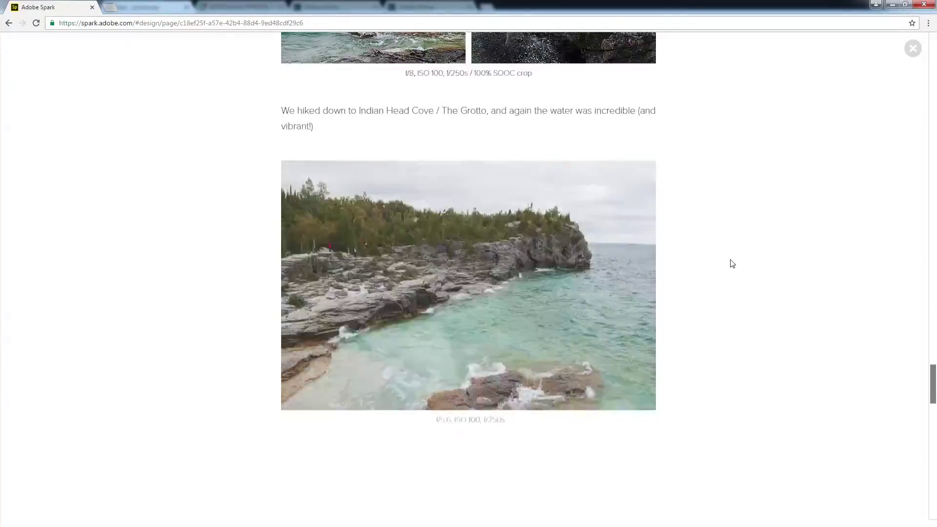
{"action": "scroll", "coordinate": [732, 264], "scroll_direction": "down", "scroll_amount": 20}
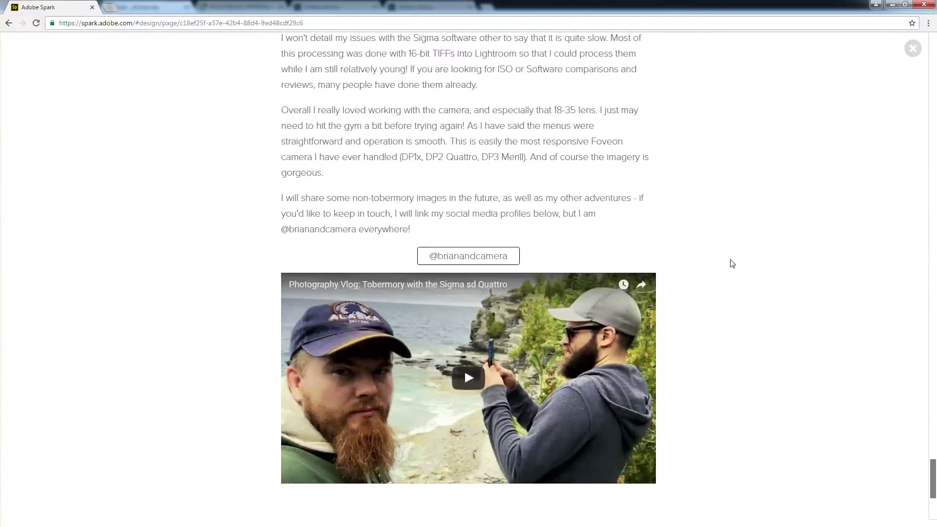
{"action": "scroll", "coordinate": [732, 264], "scroll_direction": "down", "scroll_amount": 5}
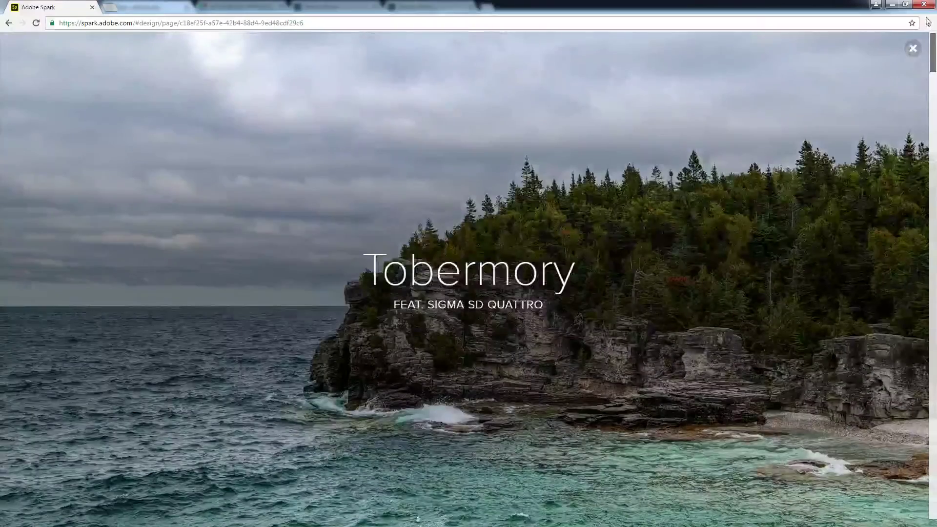
{"action": "scroll", "coordinate": [751, 115], "scroll_direction": "down", "scroll_amount": 15}
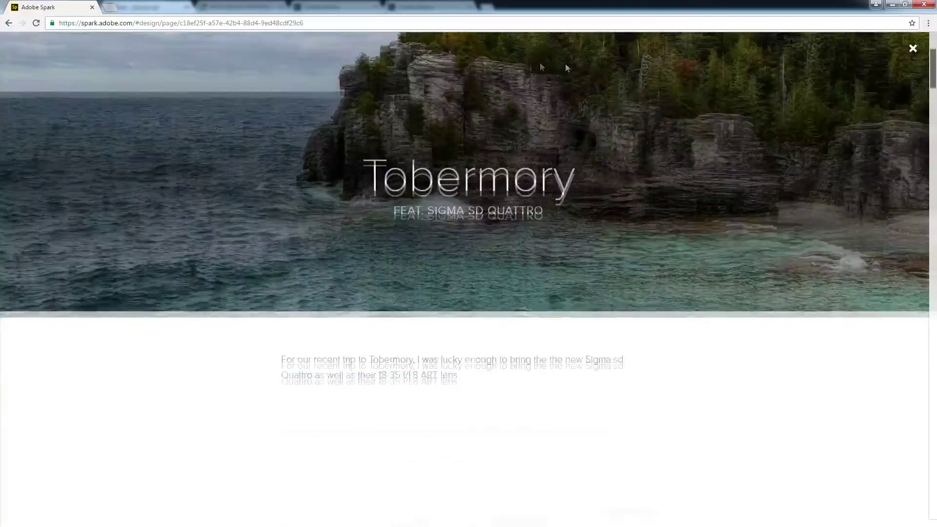
{"action": "scroll", "coordinate": [752, 115], "scroll_direction": "down", "scroll_amount": 10}
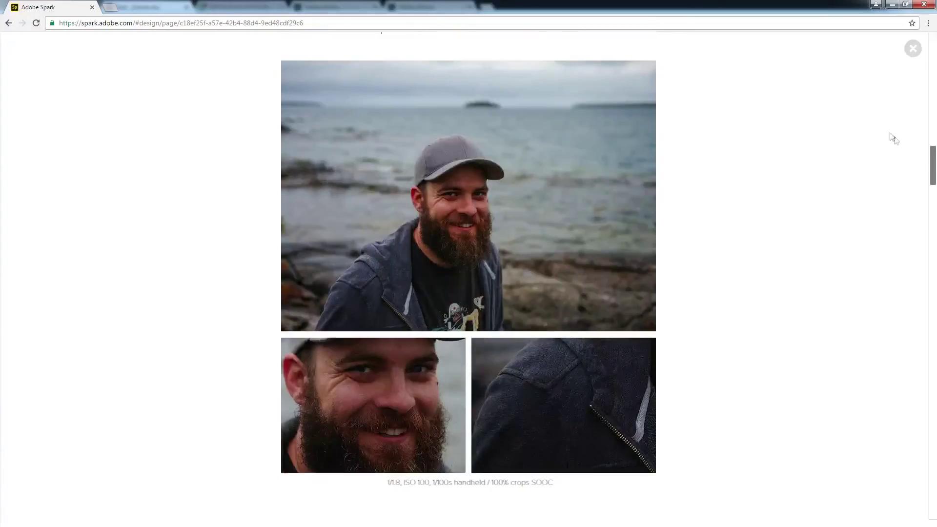
{"action": "left_click", "coordinate": [912, 49]}
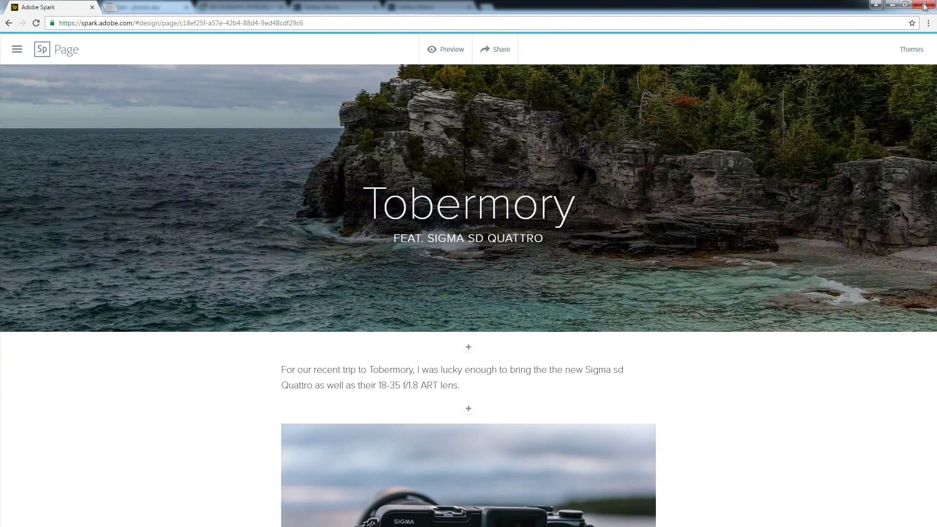
Step: Close Spark and open the Tobermory tower photo, whose info lists only APC_0054.dng
{"action": "left_click", "coordinate": [932, 7]}
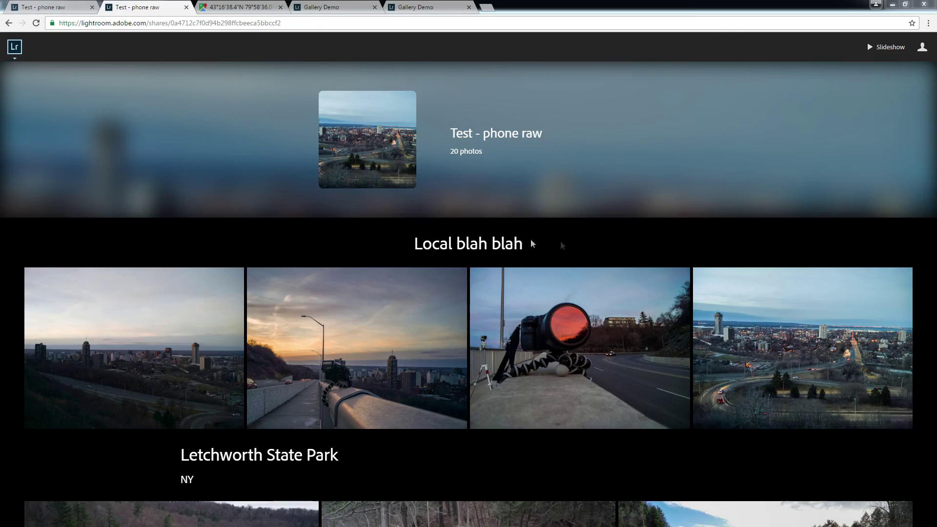
{"action": "scroll", "coordinate": [503, 244], "scroll_direction": "down", "scroll_amount": 15}
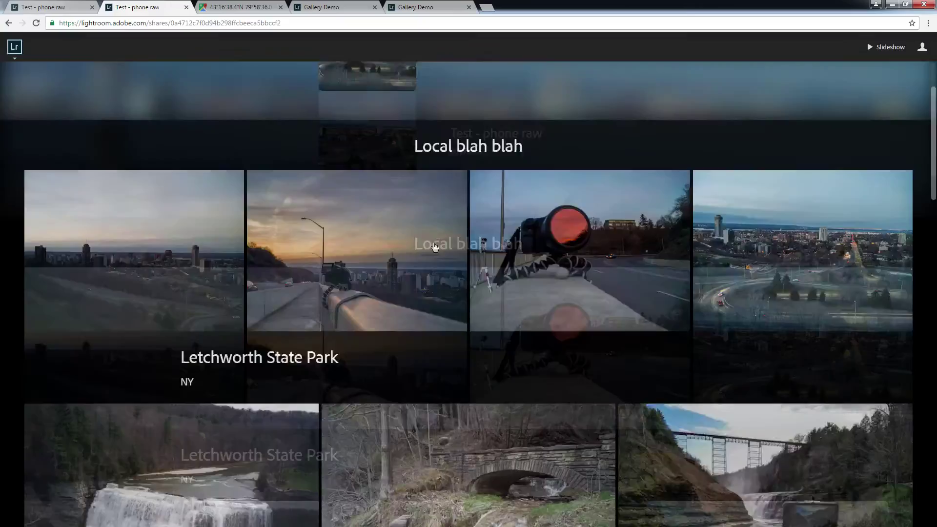
{"action": "scroll", "coordinate": [464, 306], "scroll_direction": "up", "scroll_amount": 8}
{"action": "scroll", "coordinate": [475, 307], "scroll_direction": "up", "scroll_amount": 8}
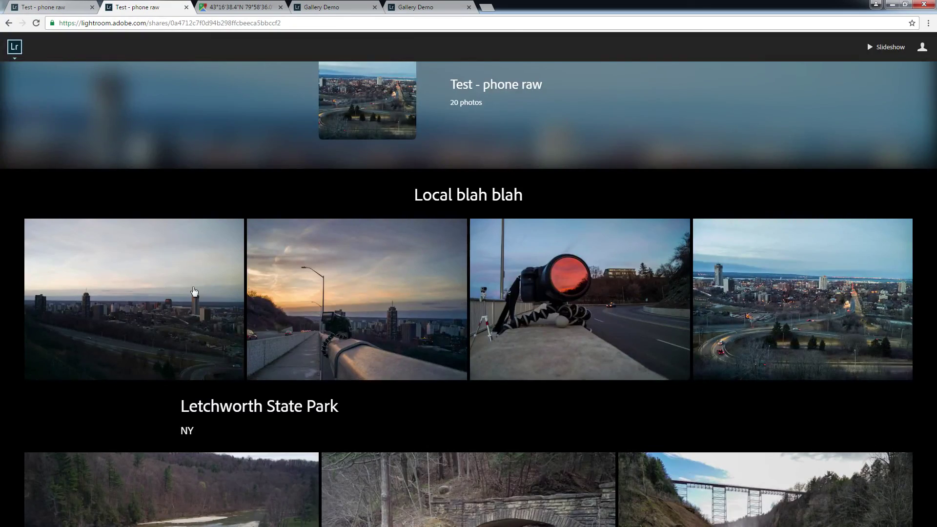
{"action": "scroll", "coordinate": [460, 293], "scroll_direction": "down", "scroll_amount": 4}
{"action": "scroll", "coordinate": [586, 272], "scroll_direction": "down", "scroll_amount": 20}
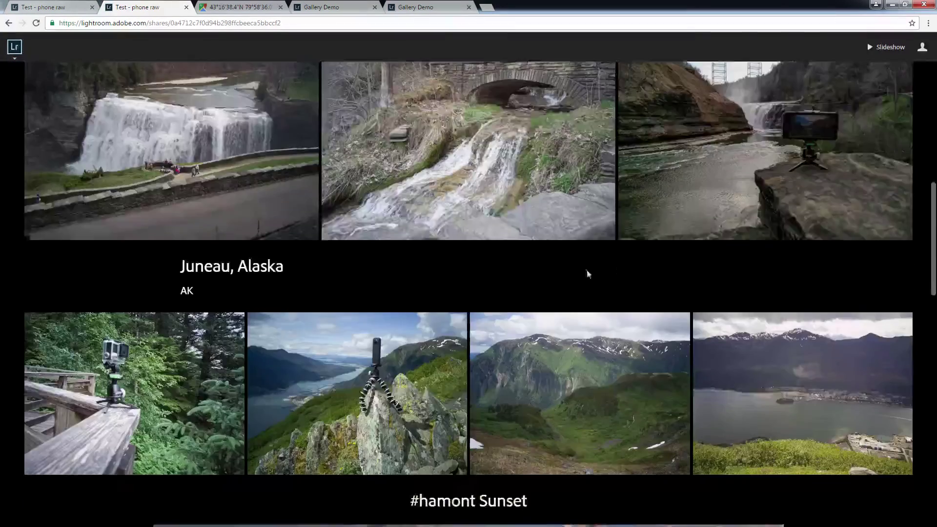
{"action": "scroll", "coordinate": [560, 312], "scroll_direction": "up", "scroll_amount": 4}
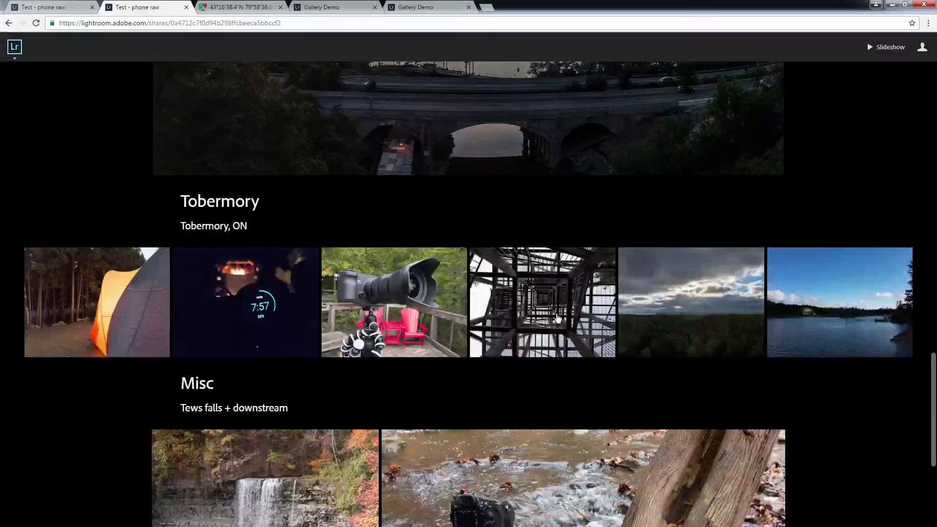
{"action": "left_click", "coordinate": [555, 288]}
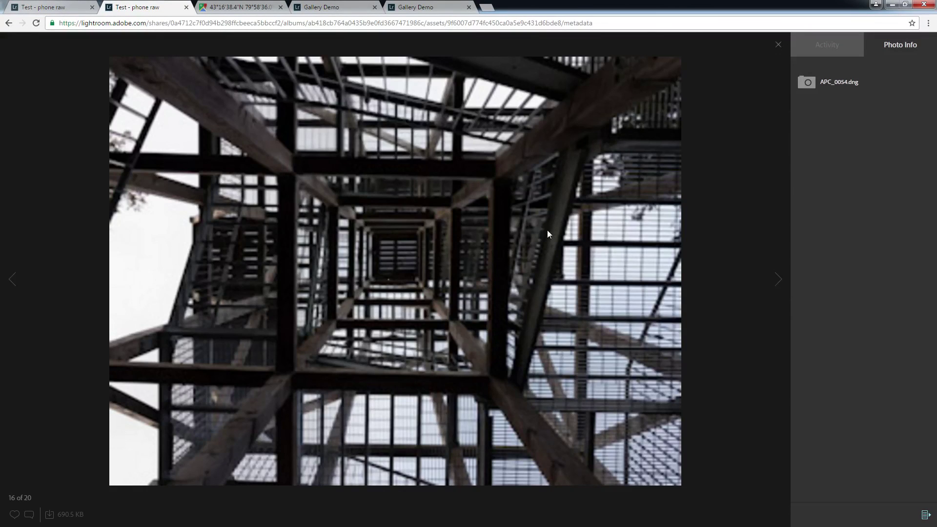